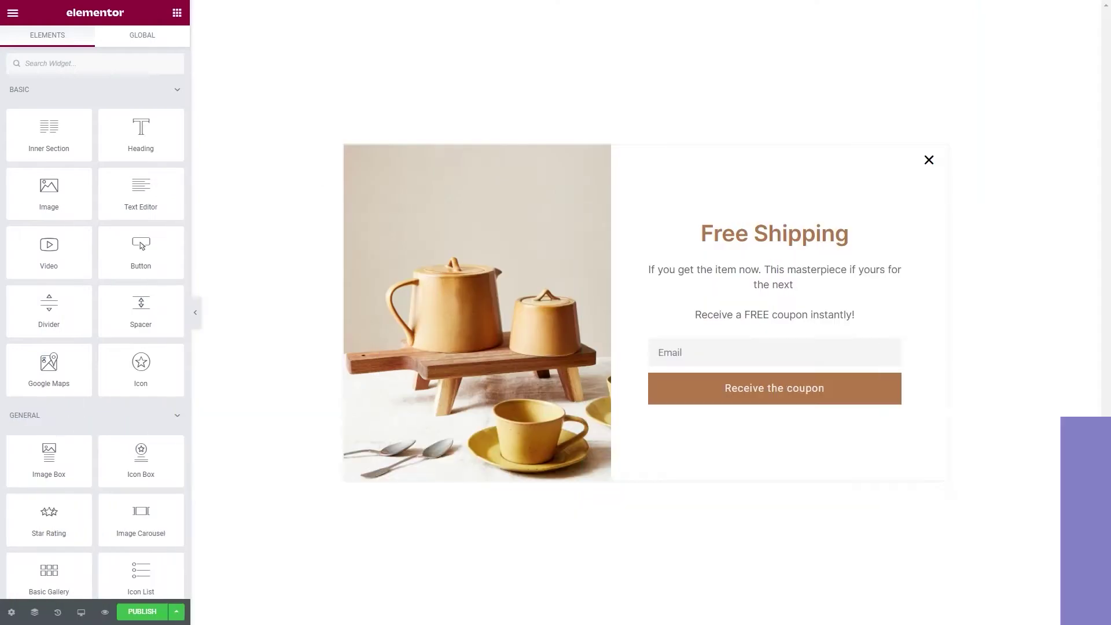
Apply the global Black color to the Free Shipping heading's text and to the form button's background
click(810, 234)
click(158, 115)
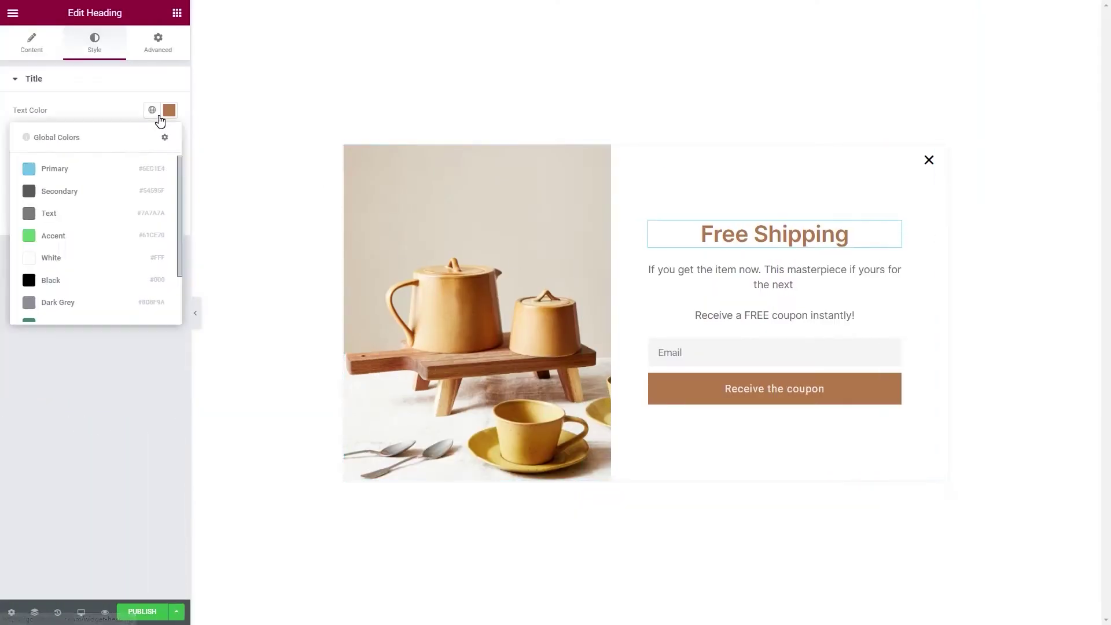
click(102, 280)
click(892, 347)
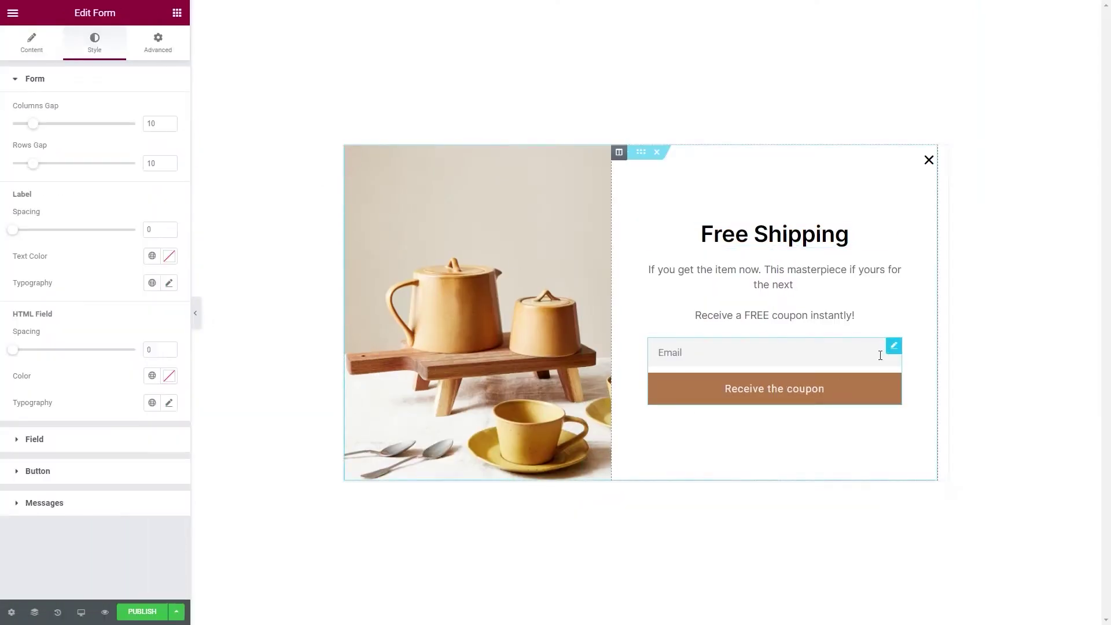
click(139, 483)
click(152, 200)
click(103, 374)
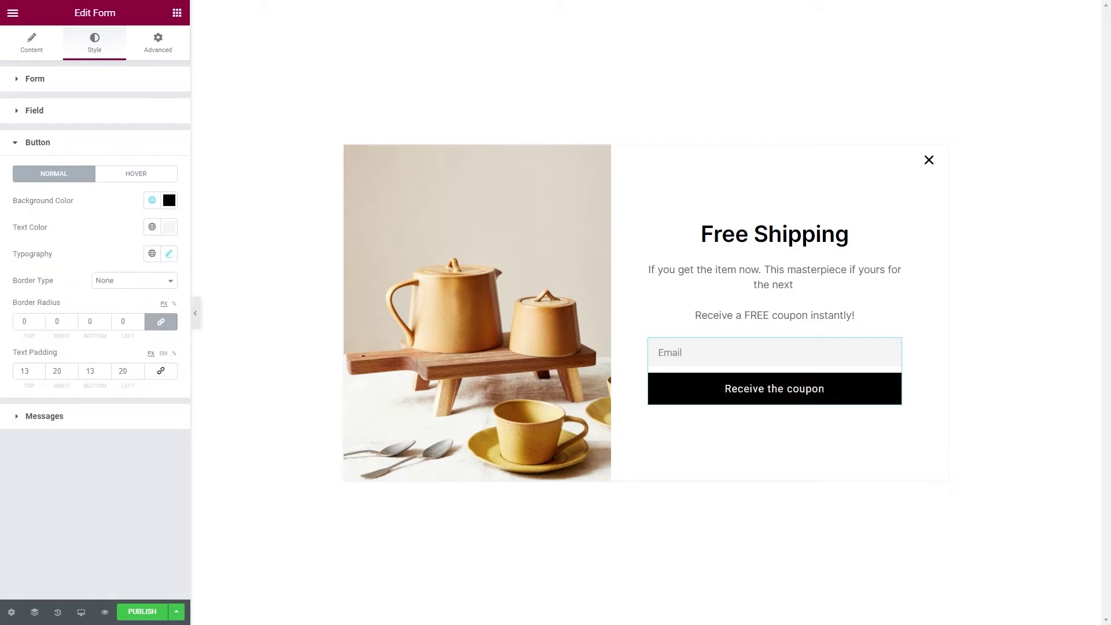
Replace the image column's background photo with the gold bracelet photo from the media library
click(348, 152)
click(96, 237)
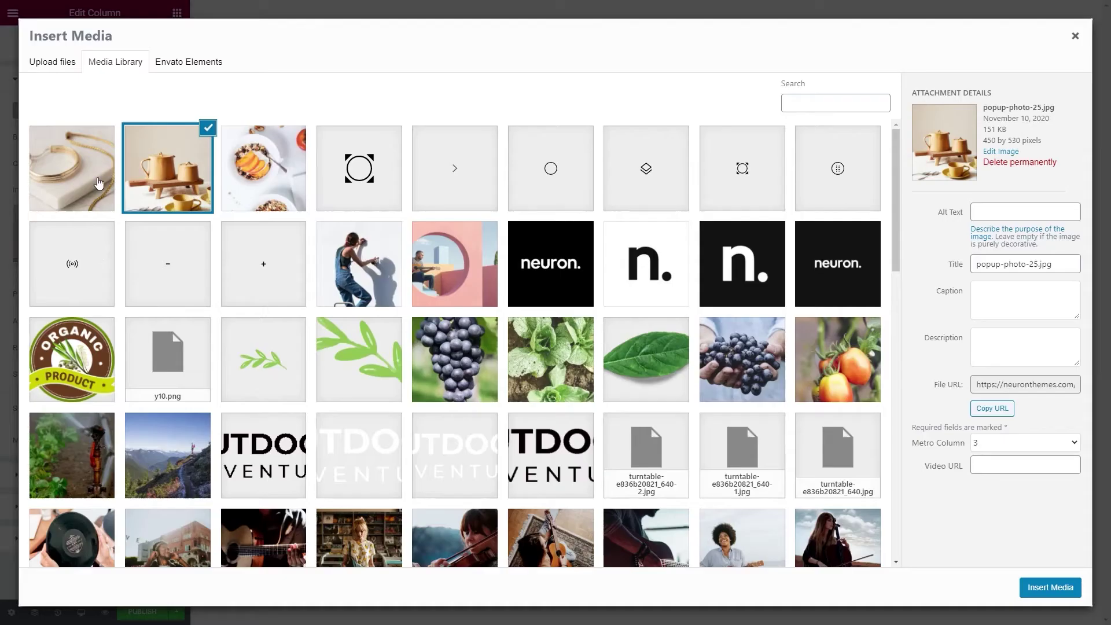
click(99, 184)
click(1037, 588)
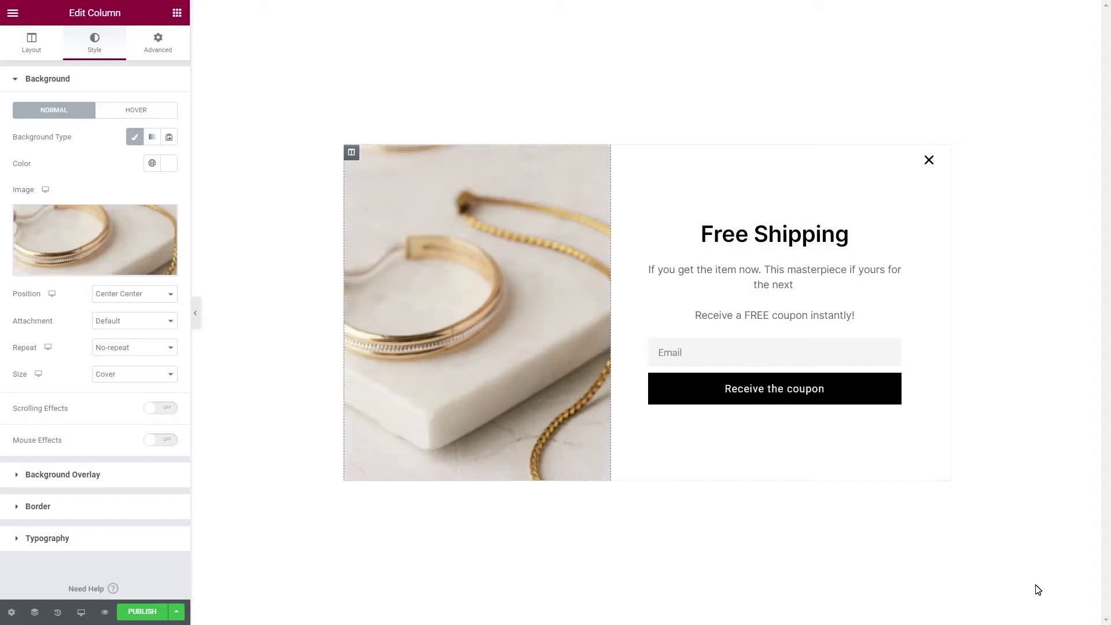
Find the Countdown widget and place it between the popup's two lines of body text
click(177, 13)
text(coun)
drag(138, 105, 759, 278)
Make the background color of the countdown boxes fully transparent
click(94, 45)
click(169, 164)
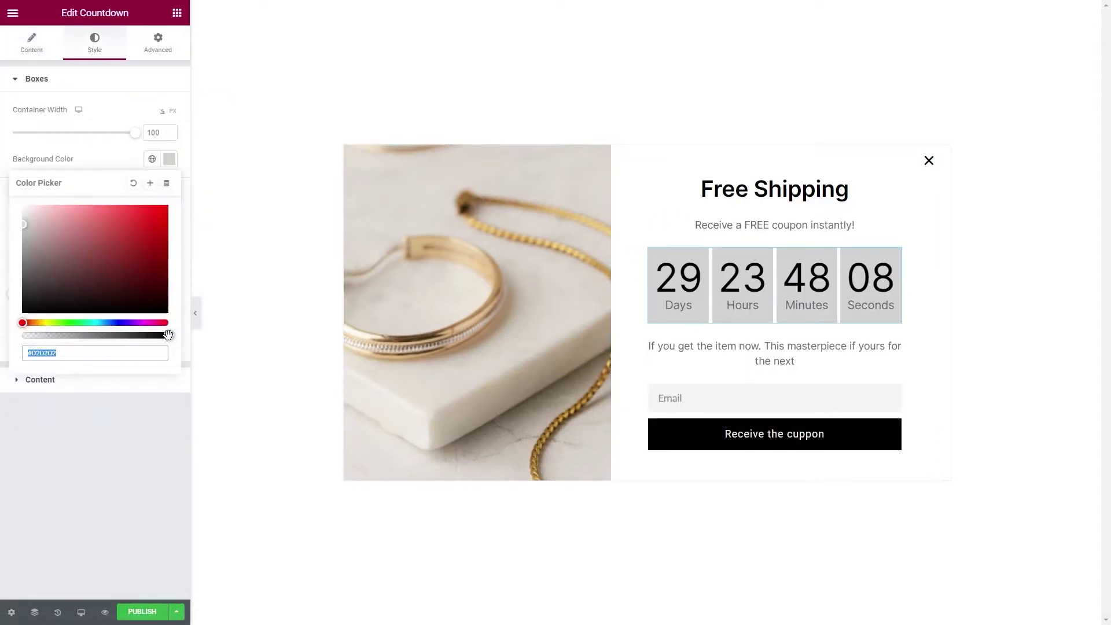
drag(168, 335, 21, 335)
click(87, 156)
Give the countdown boxes a solid border 1 px wide on all sides in the light grey global color
click(110, 196)
click(107, 218)
click(29, 245)
text(1)
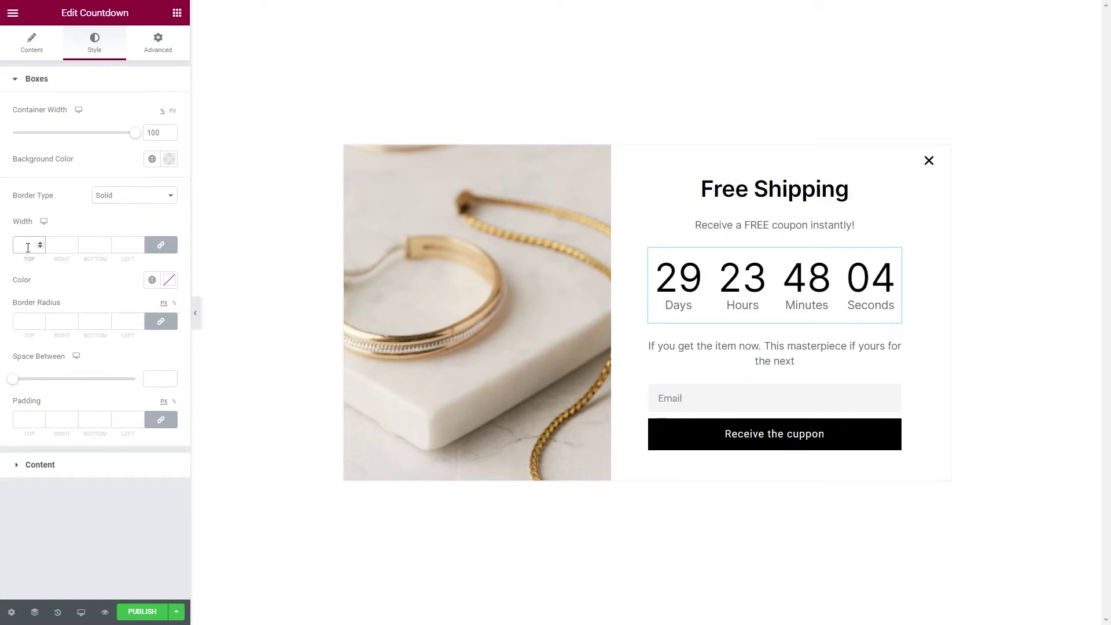
click(152, 280)
click(77, 475)
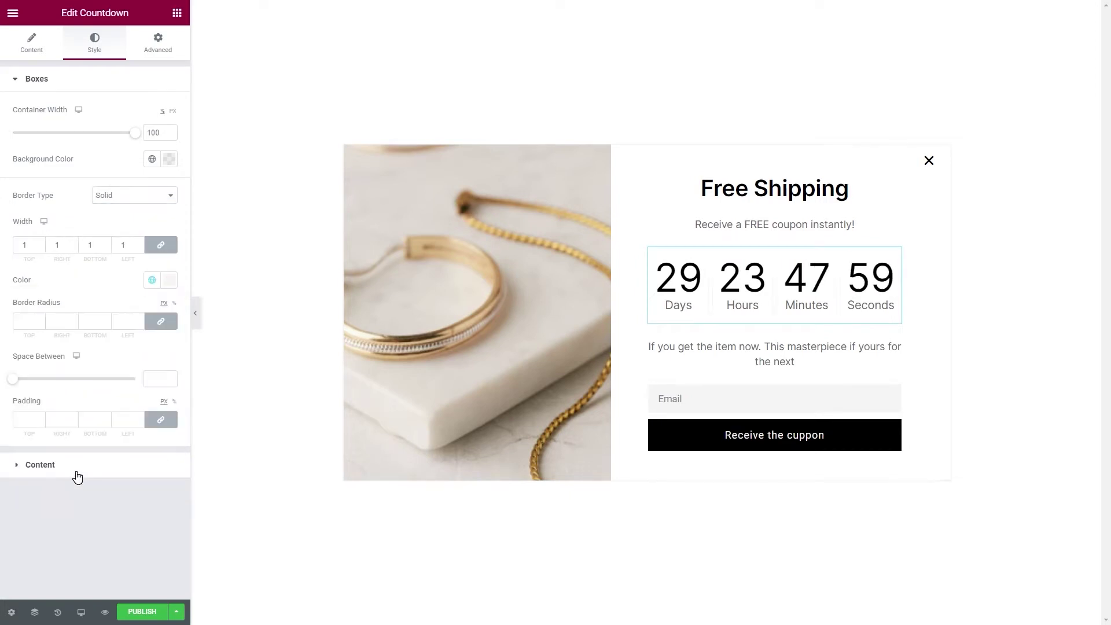
Set the countdown numbers' typography to size 45 px, weight 600 and line height 50
click(118, 470)
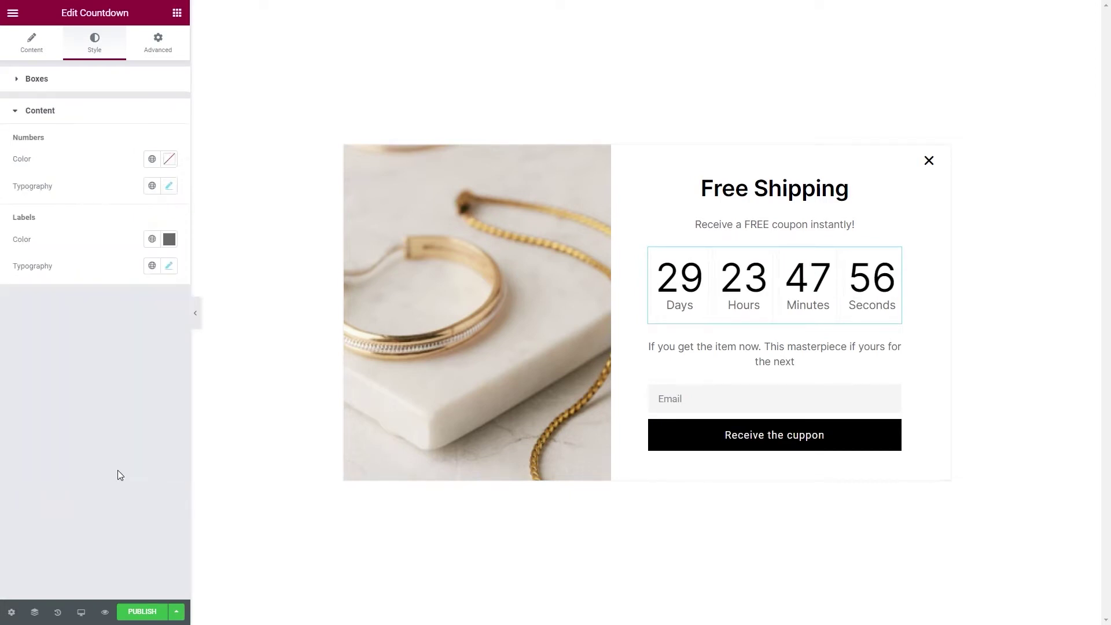
click(169, 186)
click(133, 321)
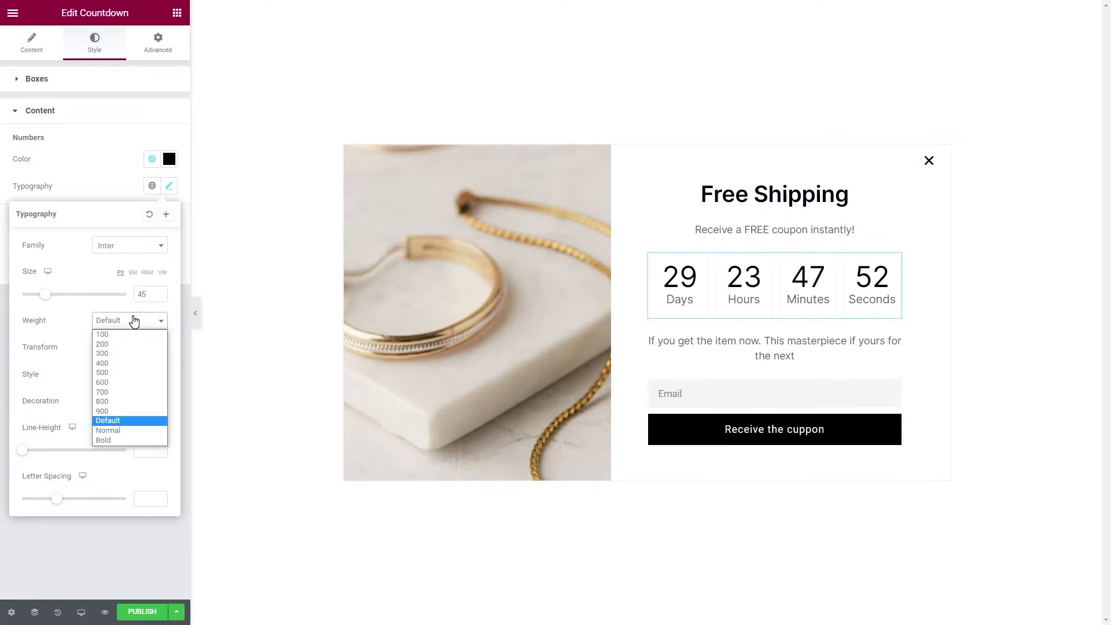
click(102, 382)
click(145, 450)
text(50)
click(119, 533)
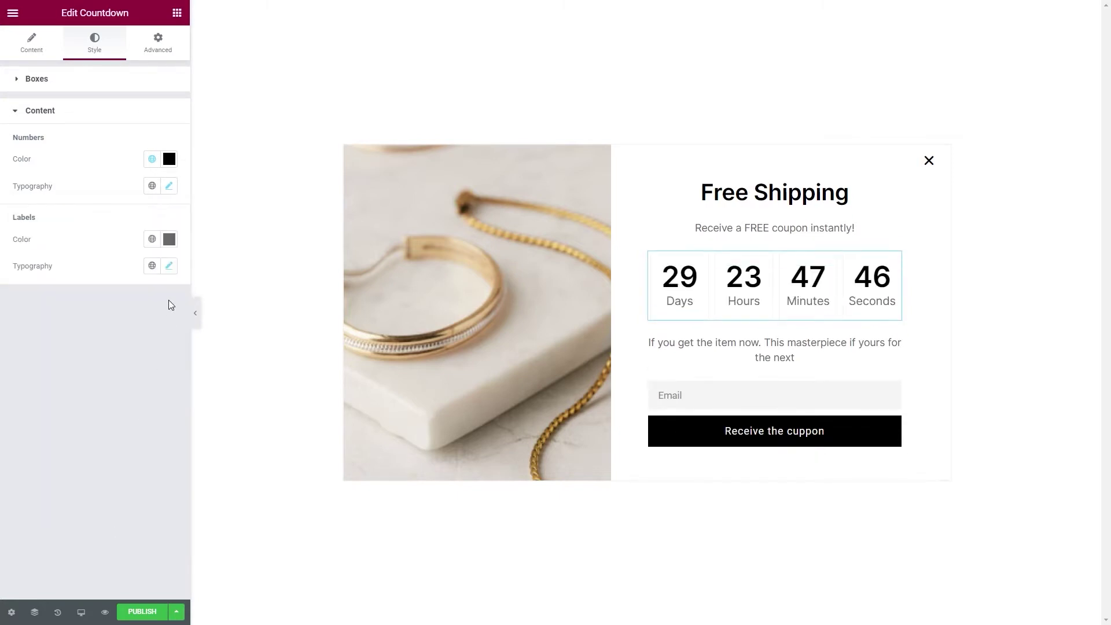
Set the countdown labels' typography to size 13 px, Uppercase and line height 20 px, and hide the editing panel
click(169, 266)
click(132, 426)
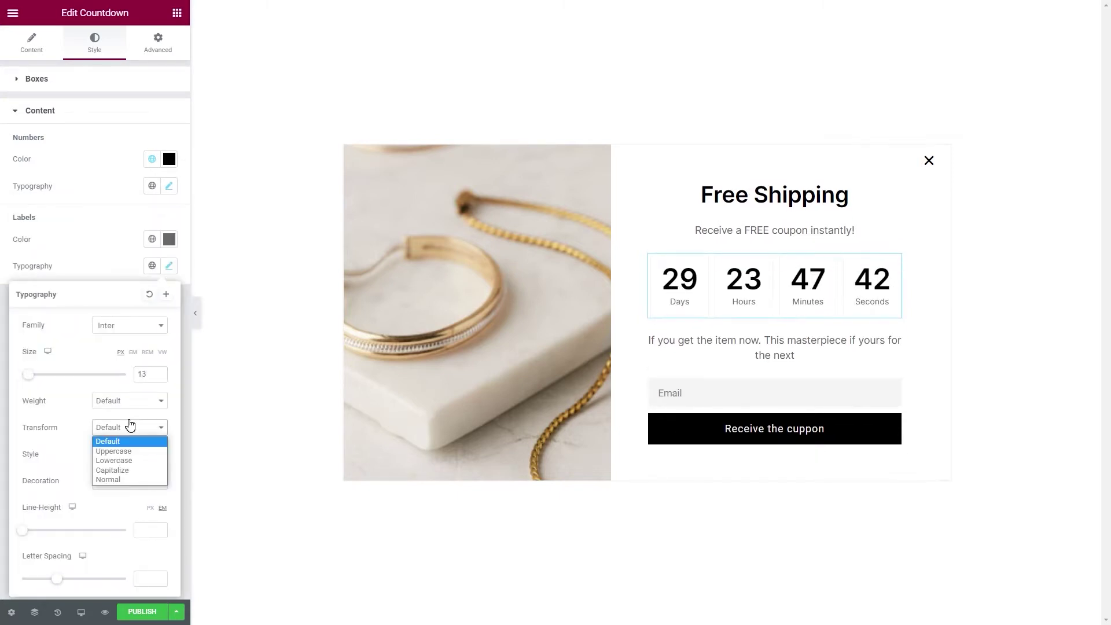
click(110, 449)
click(150, 507)
click(145, 530)
text(20)
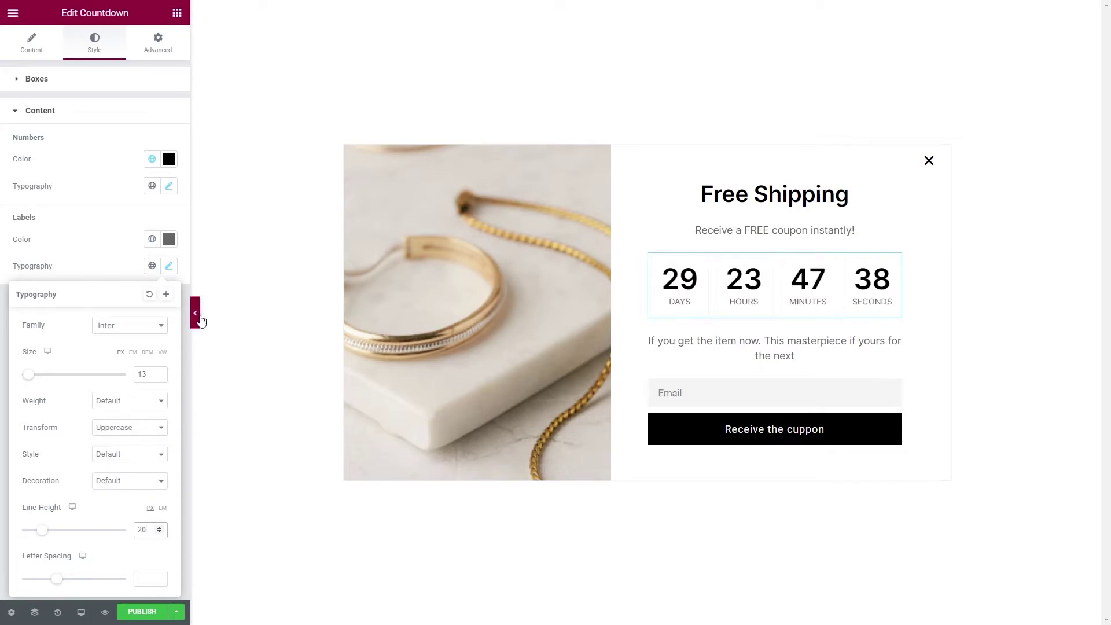
click(196, 317)
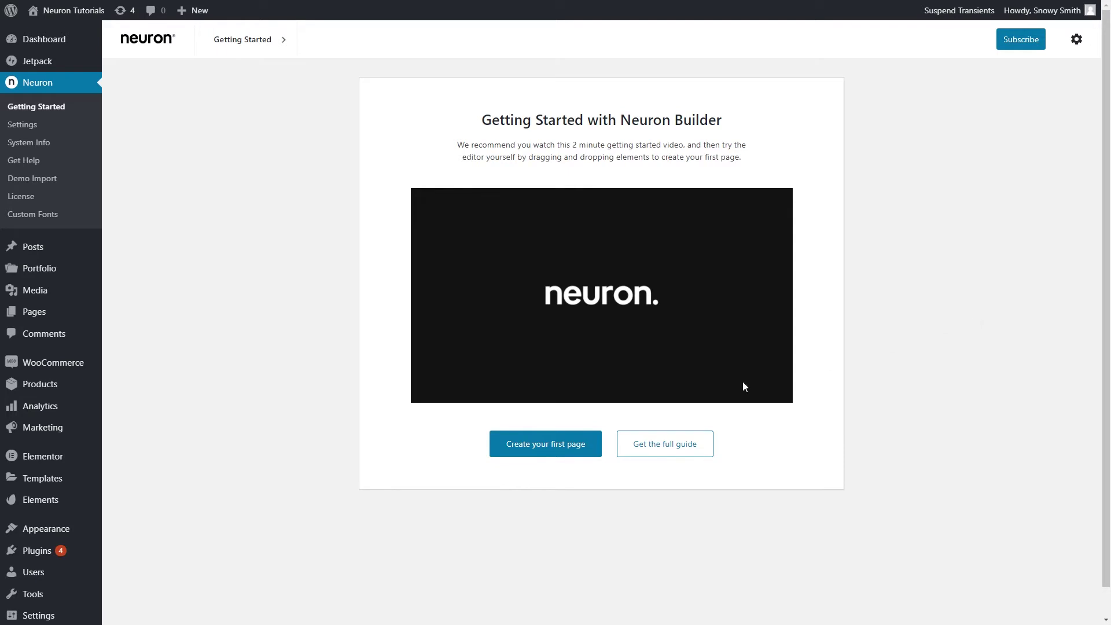
Open the site's popup templates and create a new Popup template named "Sales"
mouse_move(47, 485)
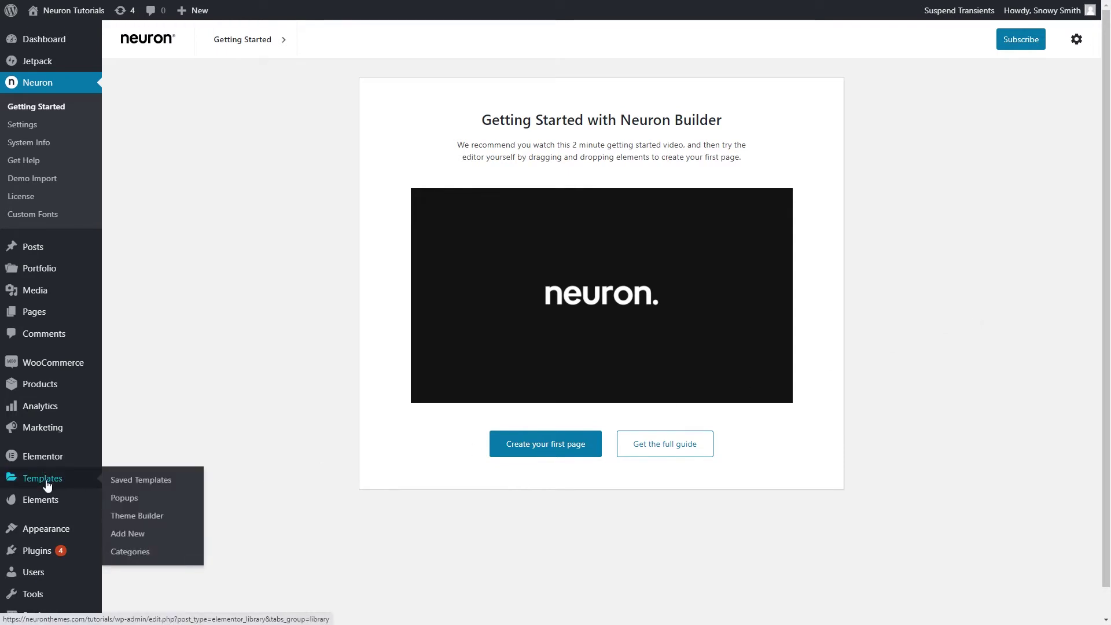
click(124, 498)
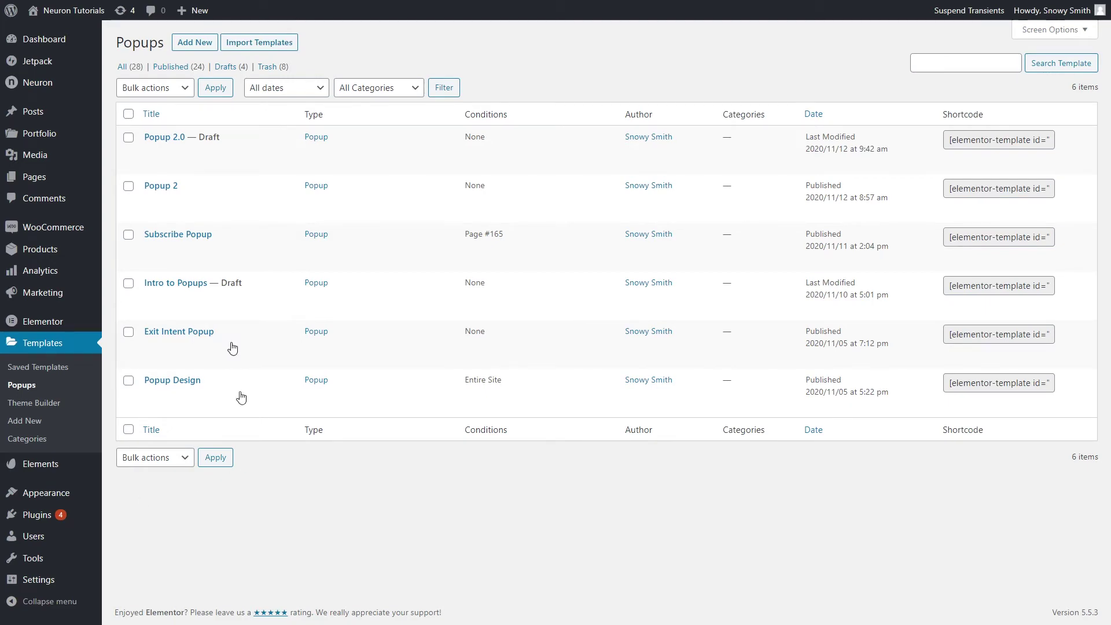
click(204, 39)
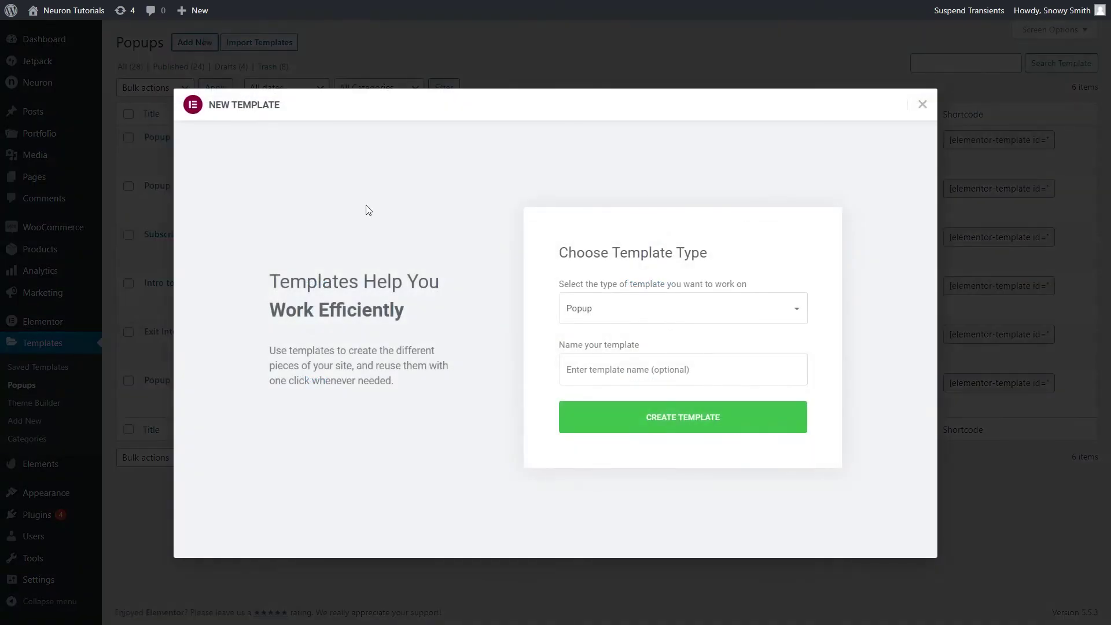
click(609, 370)
text(Sales)
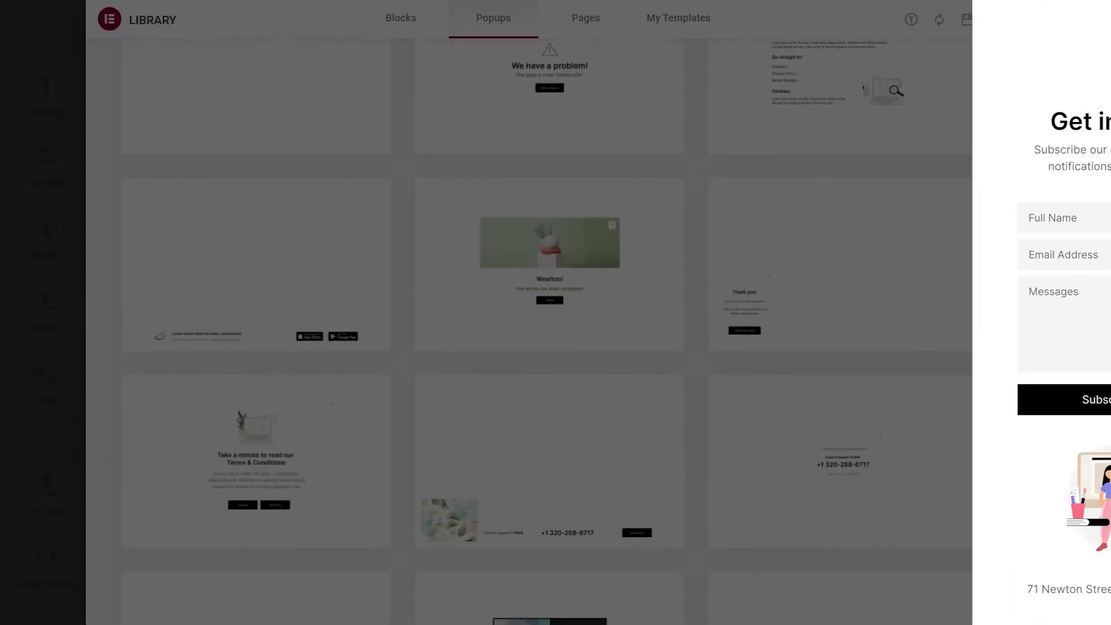
Browse the ready-made popup designs in the template library
scroll(1007, 346, down, 10)
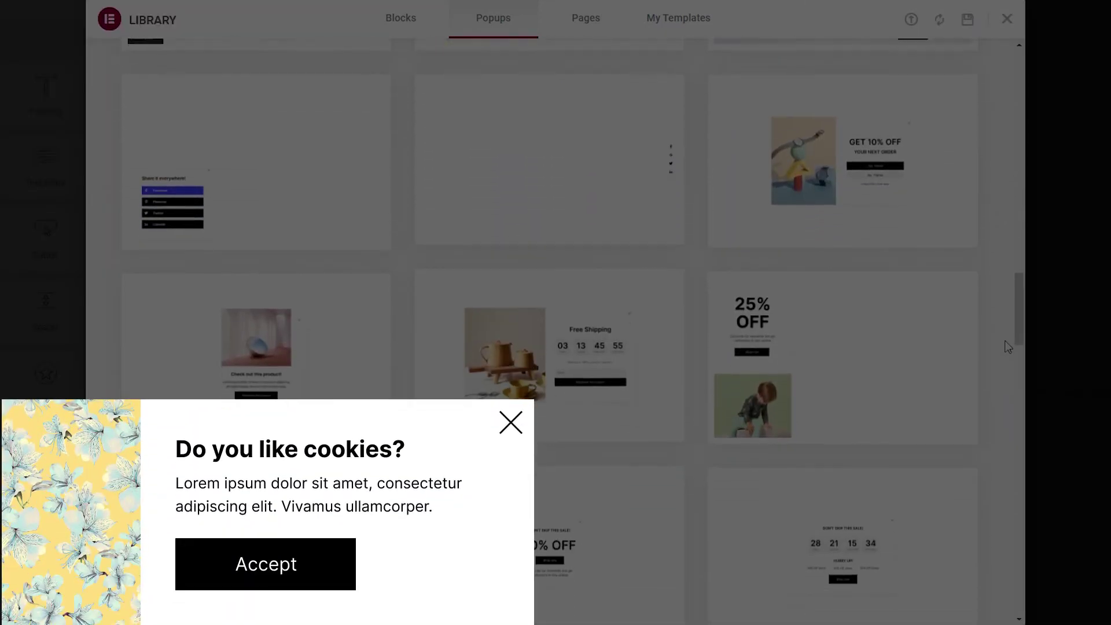
scroll(1007, 346, down, 10)
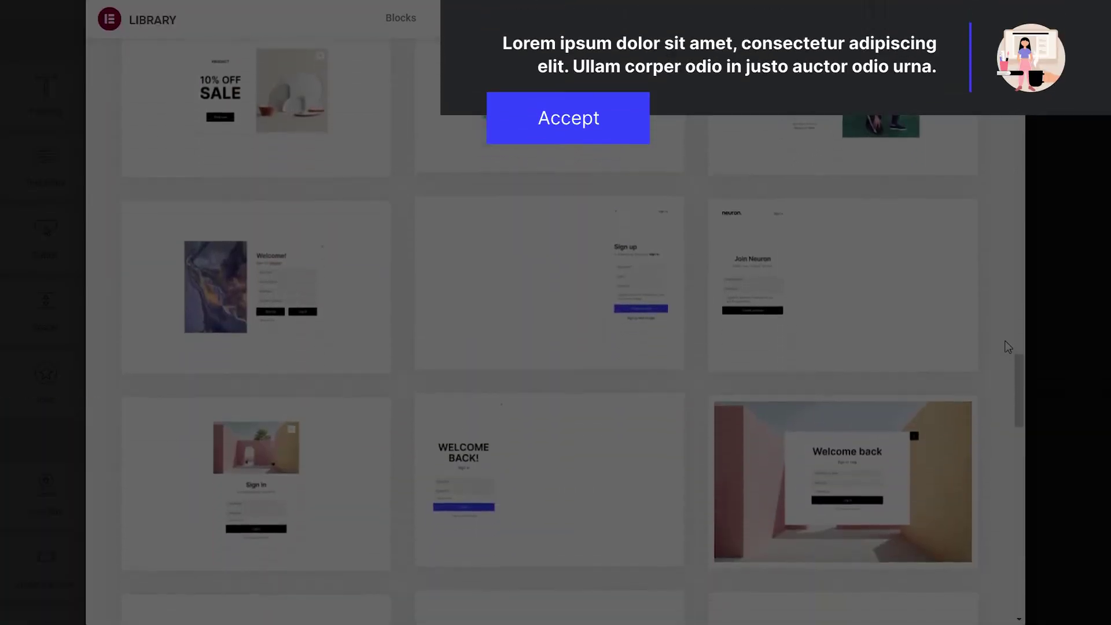
scroll(1008, 346, down, 10)
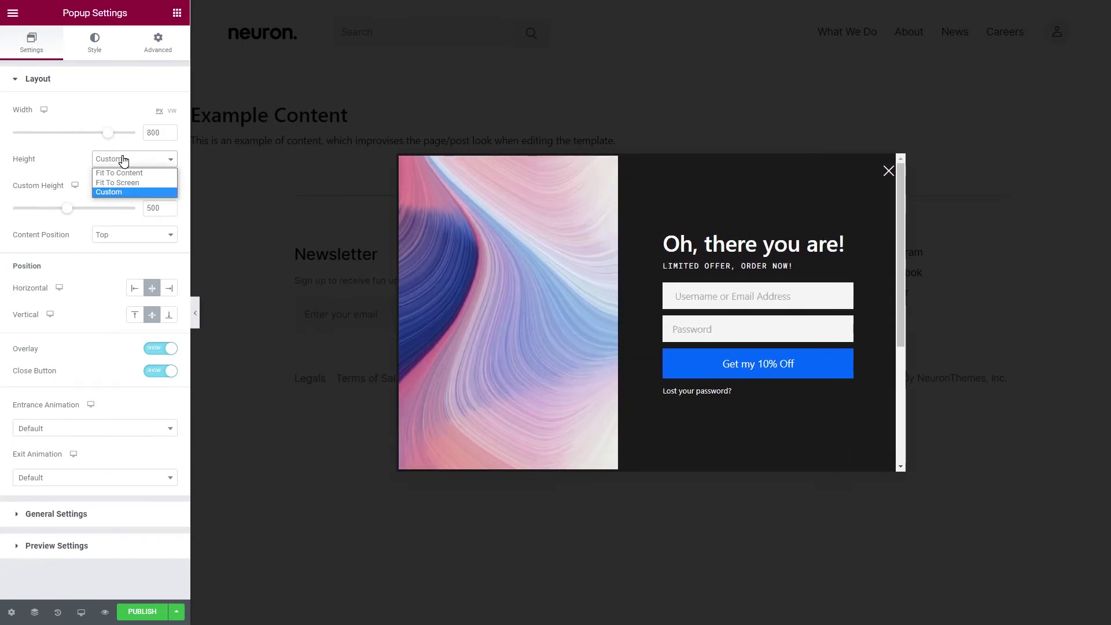
click(123, 161)
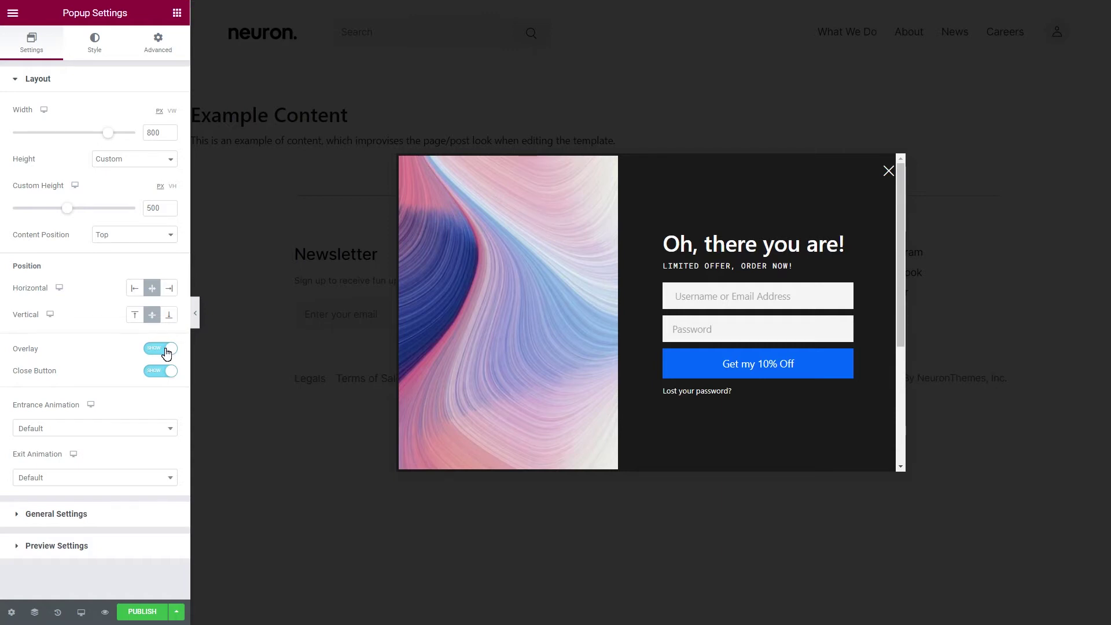
click(158, 372)
click(157, 372)
Set the popup's entrance animation to Fade In
click(101, 428)
scroll(102, 496, down, 10)
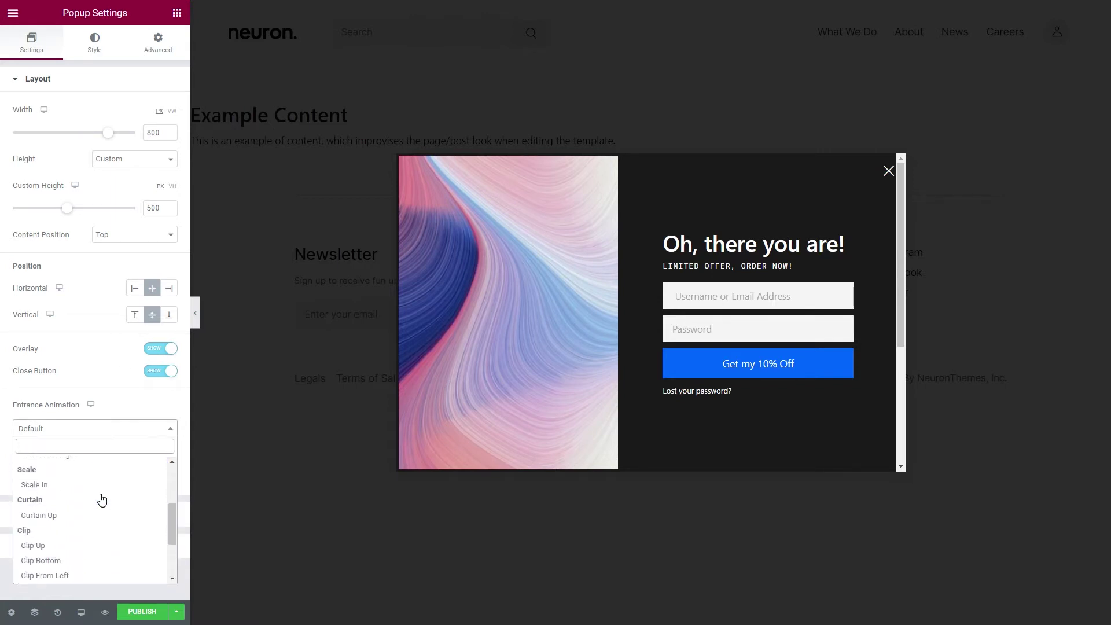
scroll(102, 498, up, 10)
click(90, 498)
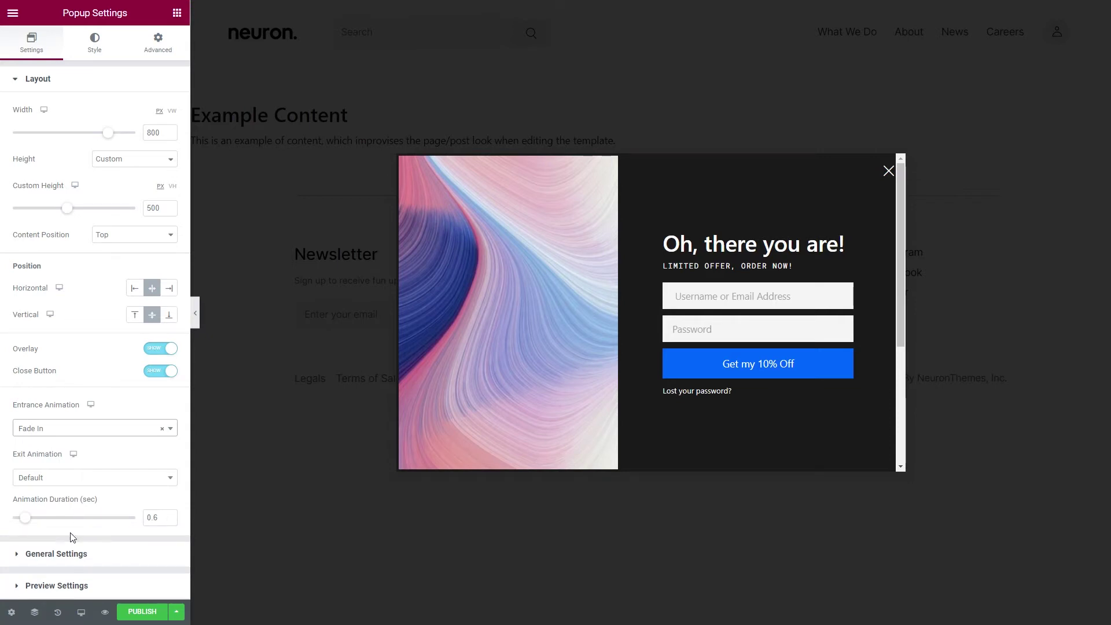
click(66, 586)
click(120, 187)
click(120, 186)
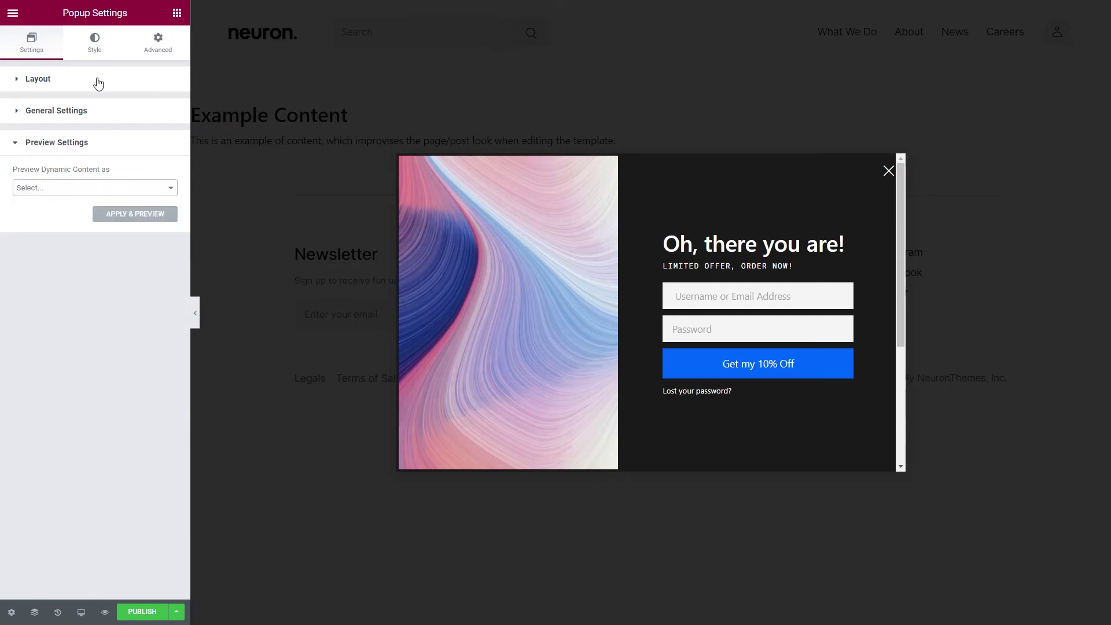
click(94, 47)
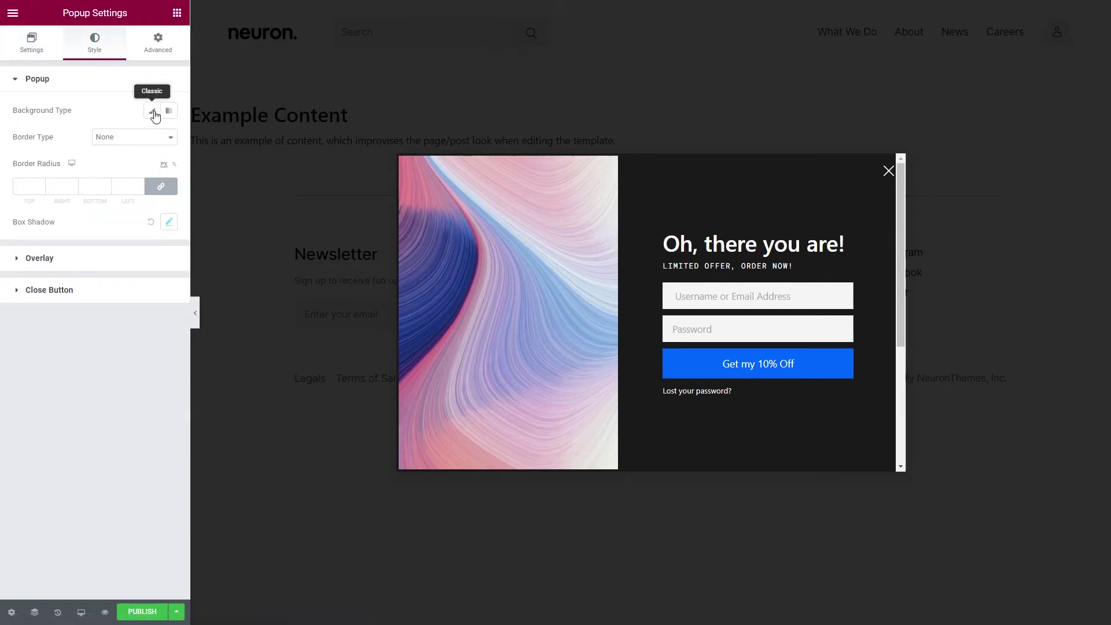
Move the form column in front of the image column and change its heading to a centered "Welcome back!"
drag(630, 164, 538, 214)
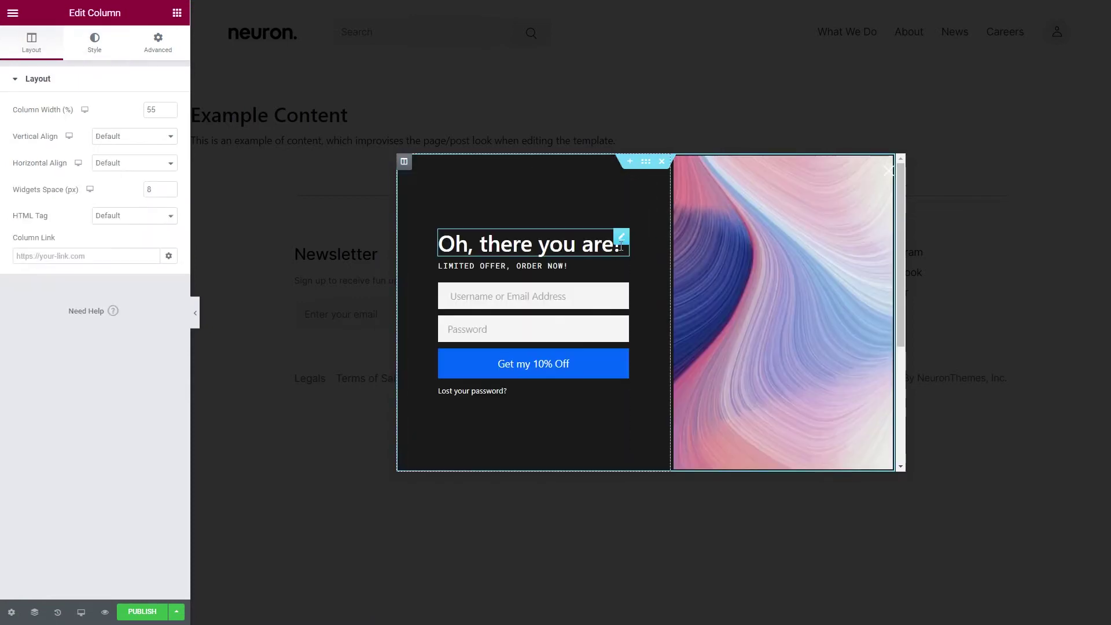
click(621, 236)
triple_click(115, 149)
text(Welcome back!)
click(135, 292)
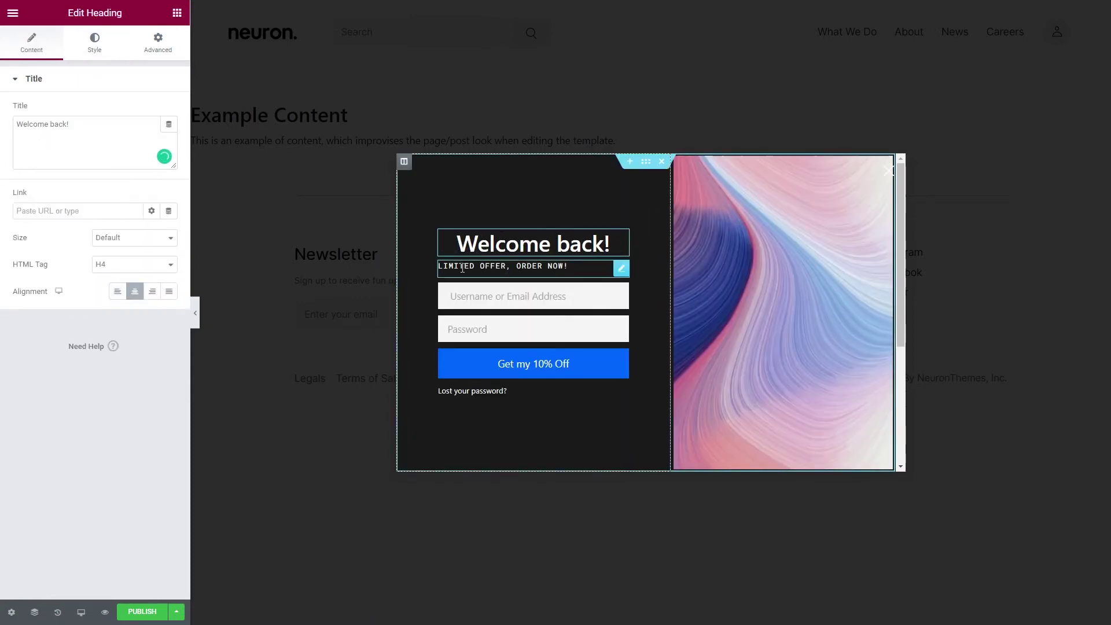
Replace the text under the heading with a centered "Log In or Sign In" in the Style 1 global font
click(461, 266)
triple_click(67, 266)
text(Log In or Sign In)
click(25, 197)
click(96, 51)
click(152, 164)
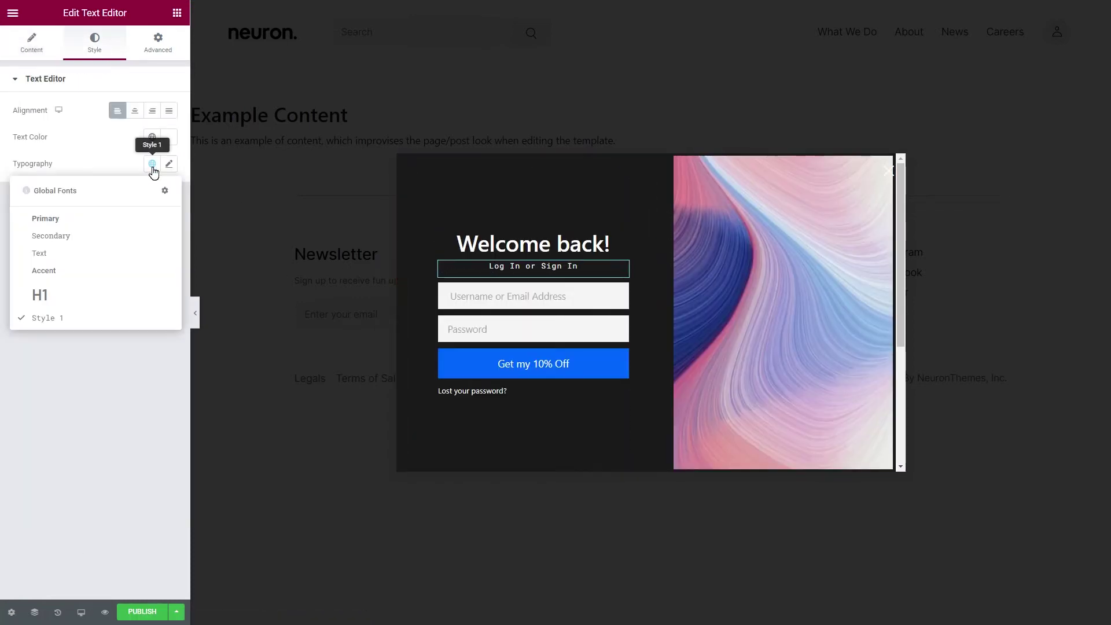
click(77, 317)
Change the login form's button text to "Sign In"
click(620, 291)
click(96, 173)
triple_click(145, 141)
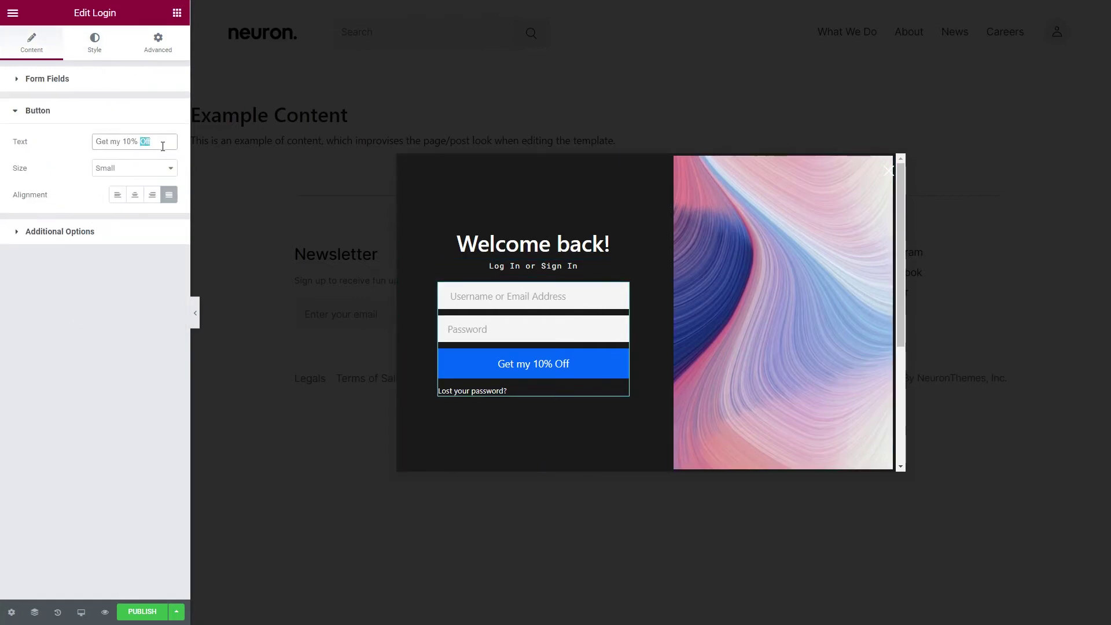
text(Sign In)
Set the login fields' text color to white and make their background color fully transparent
click(94, 43)
click(122, 221)
click(169, 142)
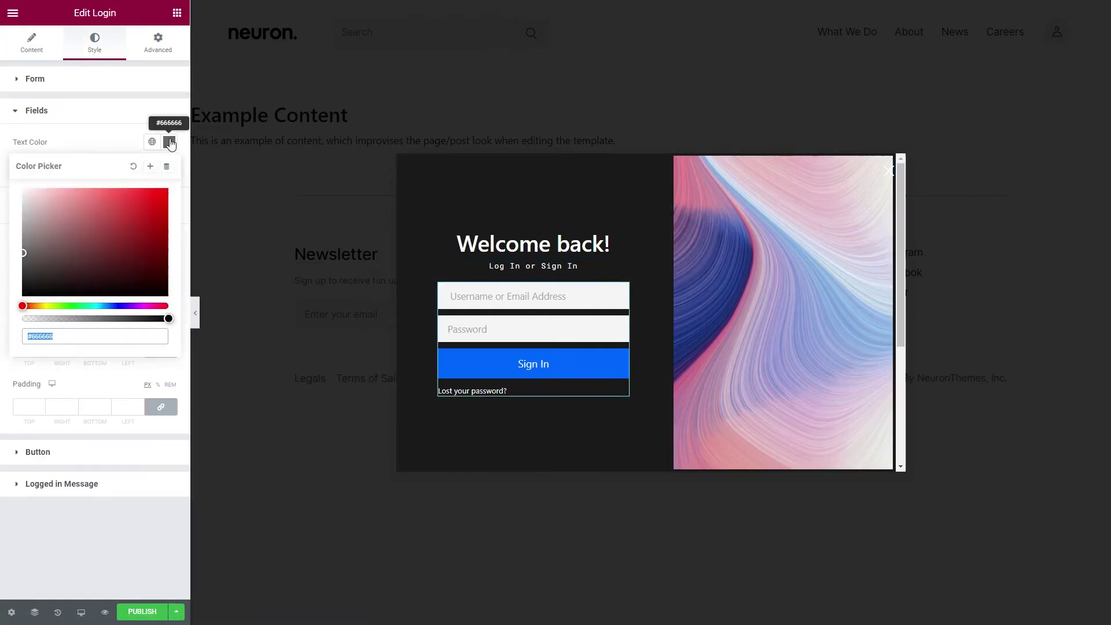
click(27, 254)
click(72, 142)
click(169, 205)
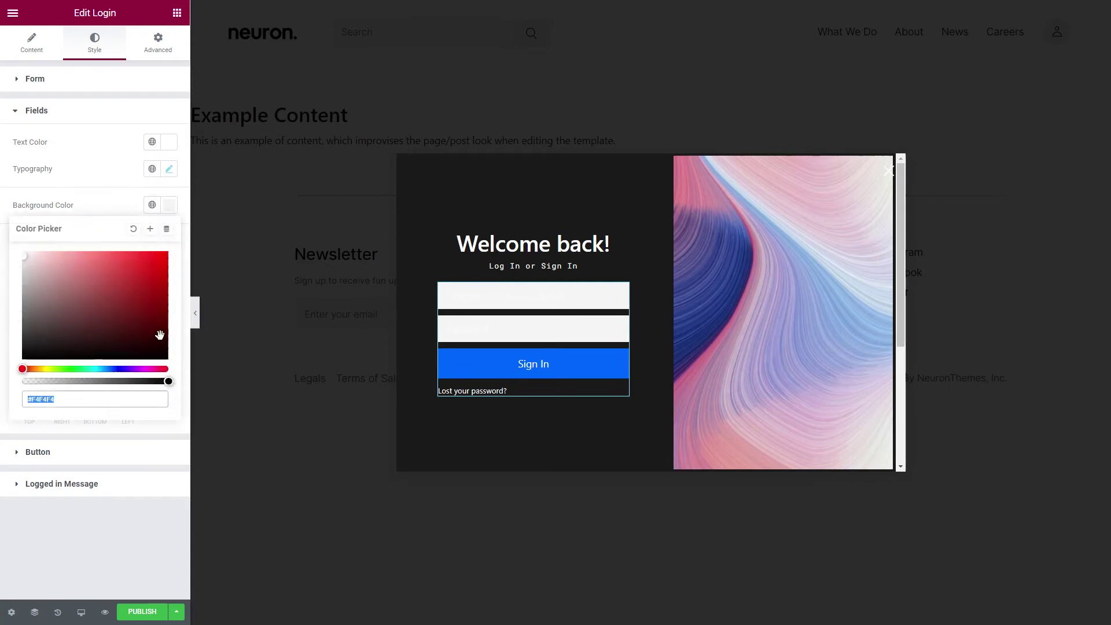
drag(167, 385, 12, 388)
click(110, 211)
Unlink the login fields' border widths and set only the bottom border to 1
click(161, 291)
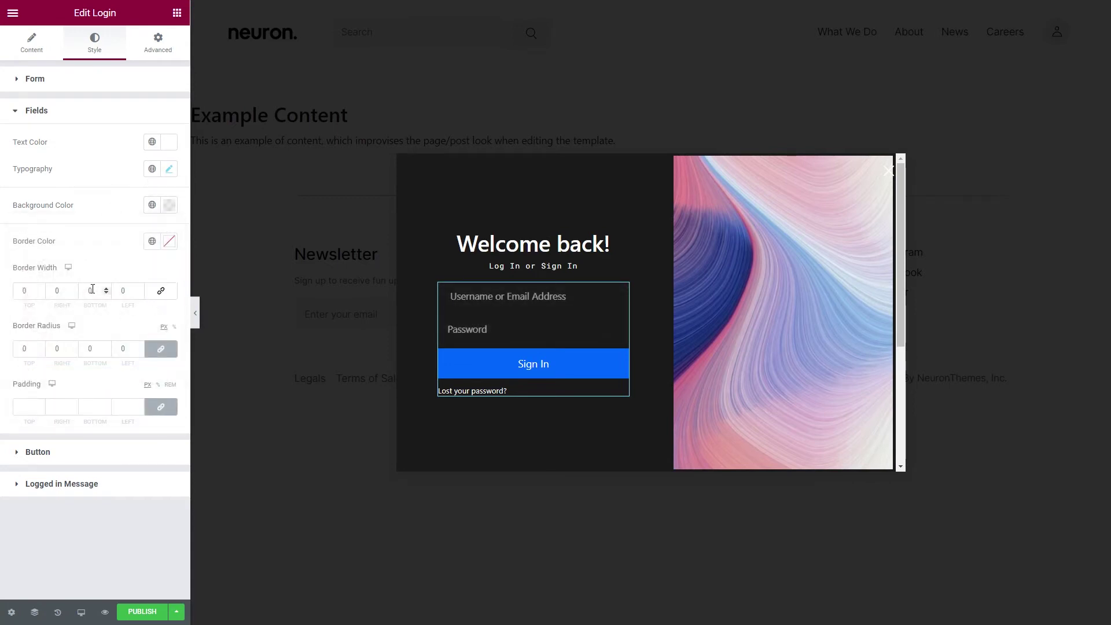
click(90, 291)
text(1)
Set the login button's text color to black and its background color to white
click(37, 452)
click(169, 200)
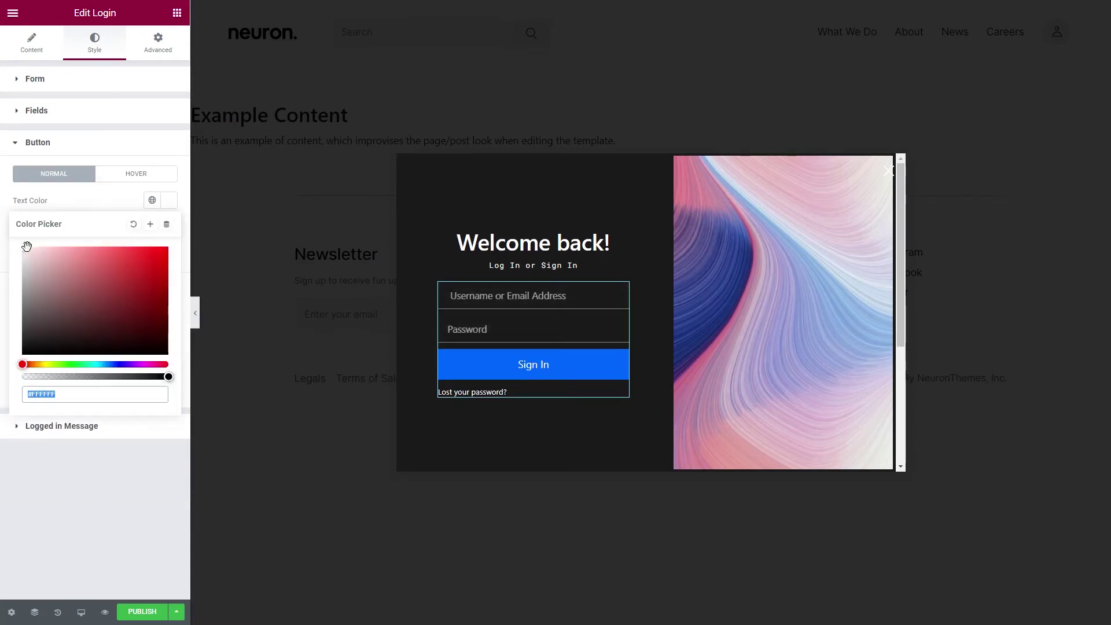
drag(26, 248, 1, 376)
click(102, 208)
click(166, 253)
drag(168, 300, 14, 277)
click(81, 252)
Delete the spacer in the login popup's image column and remove the column's background image
right_click(889, 305)
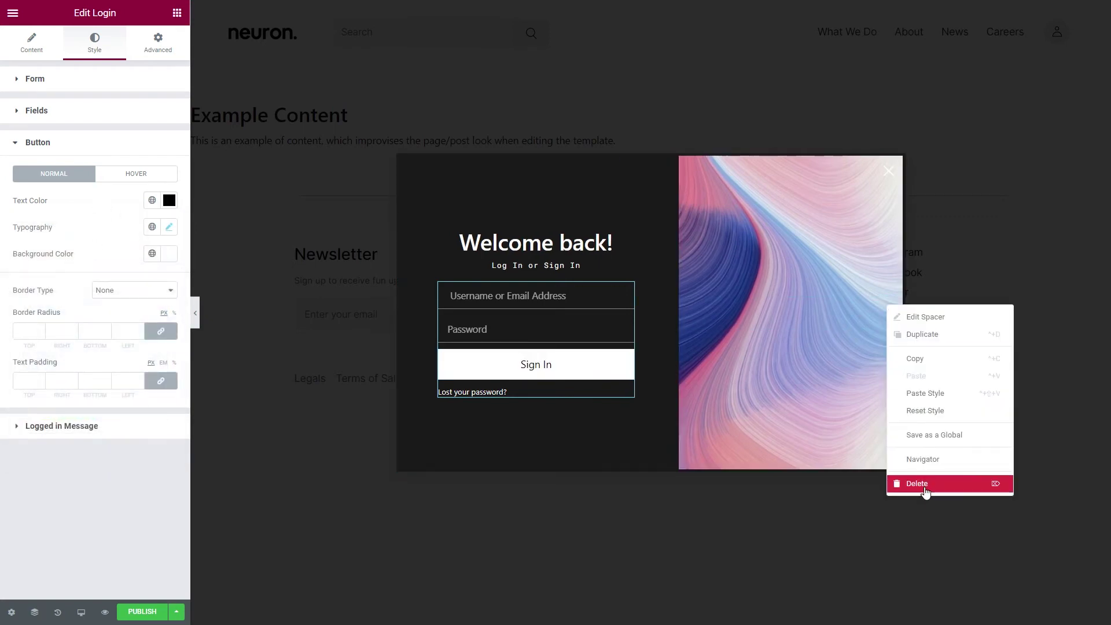
click(920, 482)
click(717, 231)
click(86, 52)
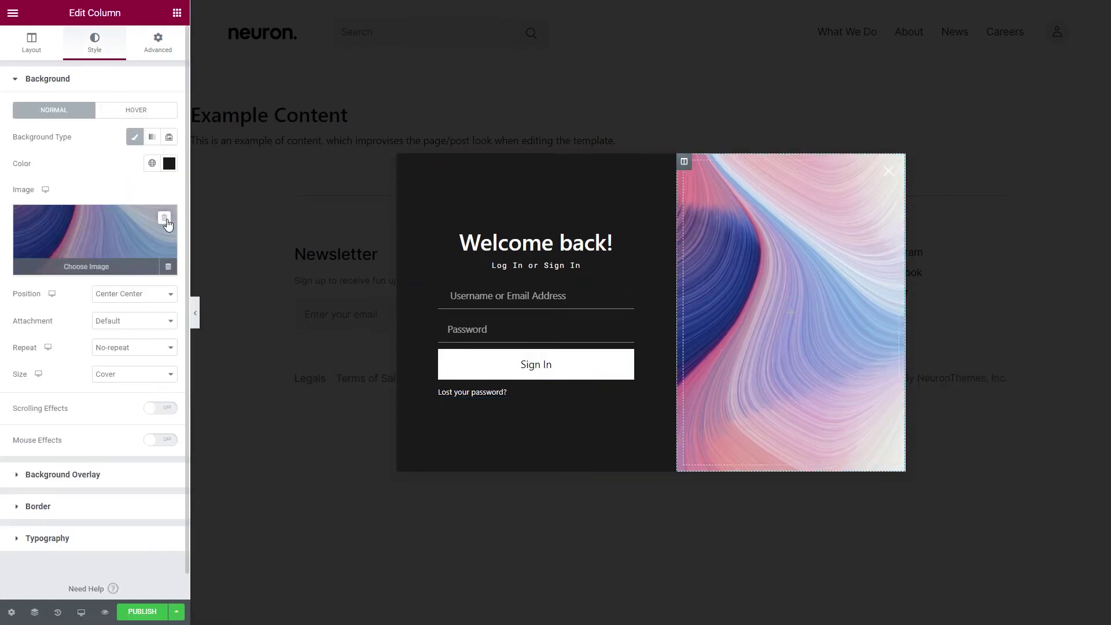
click(166, 217)
Add an Image widget to the emptied column and insert the illustration of the bending figure with binoculars
click(177, 13)
drag(77, 193, 799, 303)
click(148, 166)
click(167, 168)
click(1050, 588)
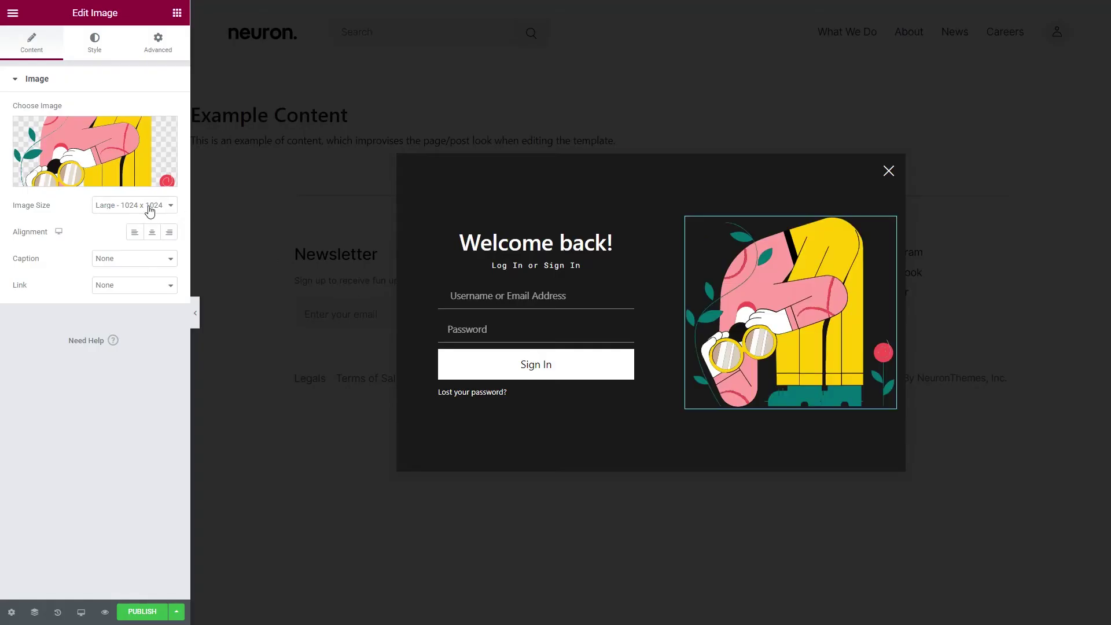
Unlink the illustration's margins and set right to -130, bottom to -67 and left to -28 px
click(158, 44)
click(161, 133)
click(69, 134)
text(-130)
click(103, 134)
text(-47)
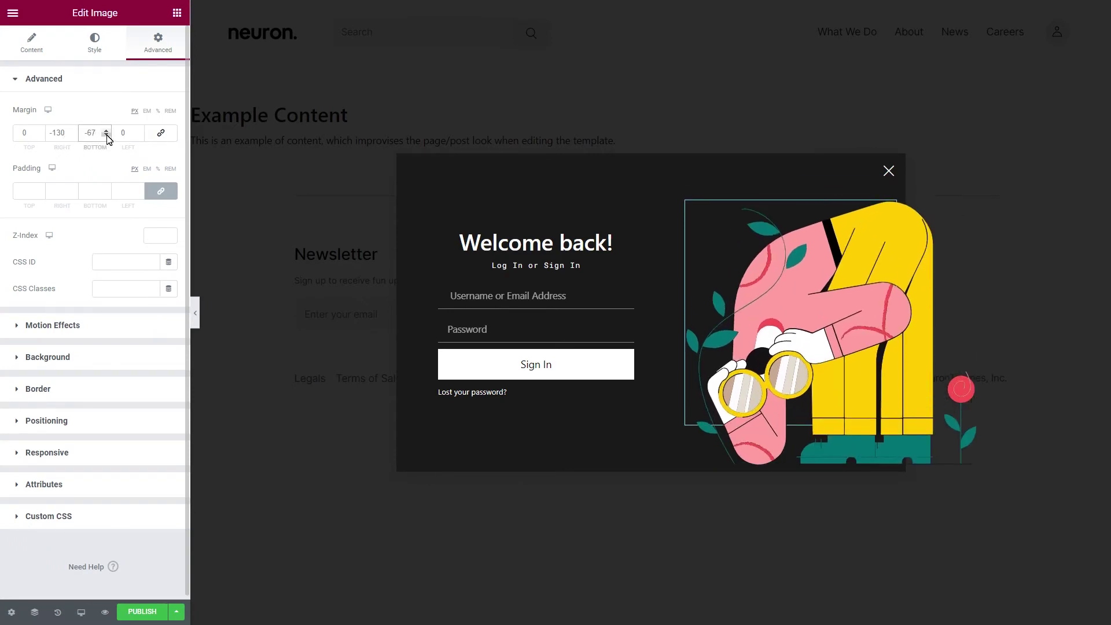
double_click(142, 139)
text(-28)
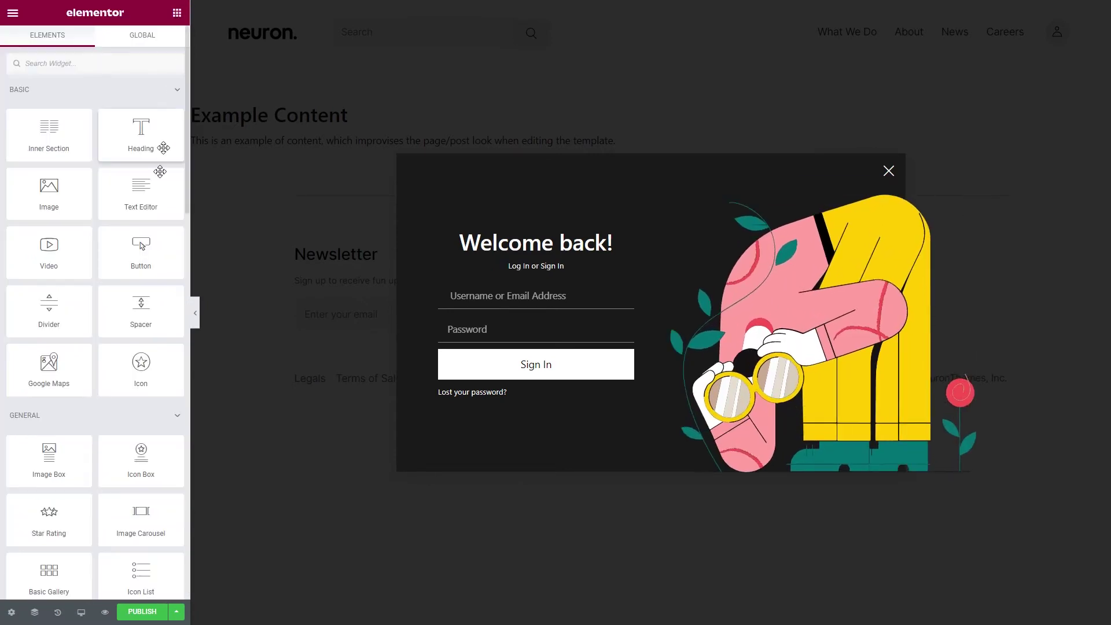
Switch to the mobile preview and remove the illustration's negative margins for mobile
click(87, 614)
click(94, 582)
click(750, 110)
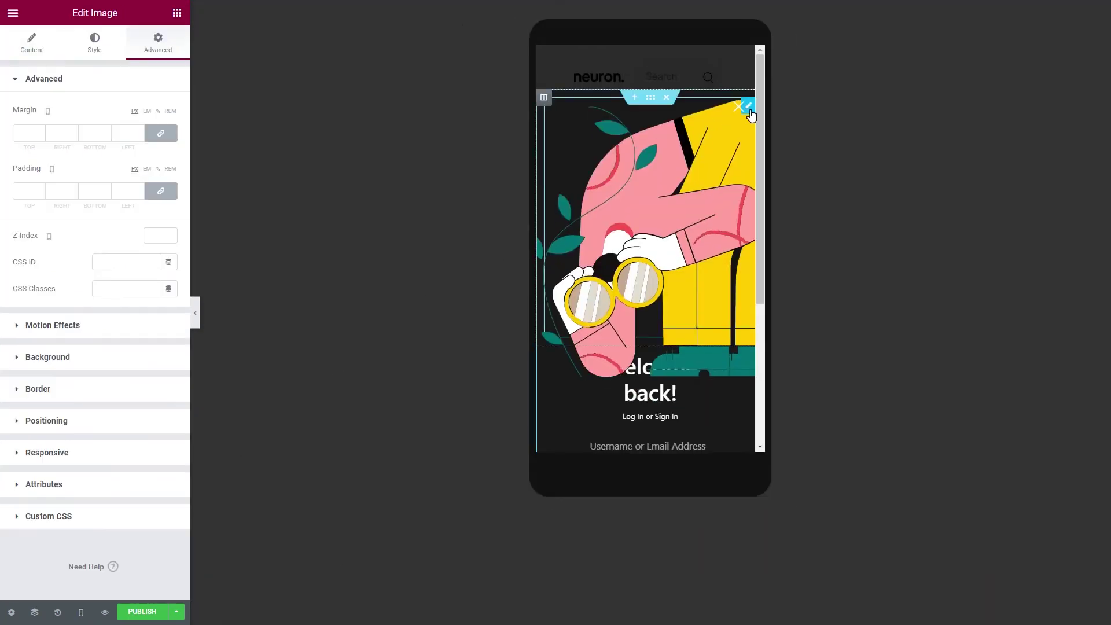
click(139, 135)
Set the popup's mobile width to 310 px and its custom height to 610 px
click(11, 612)
click(156, 132)
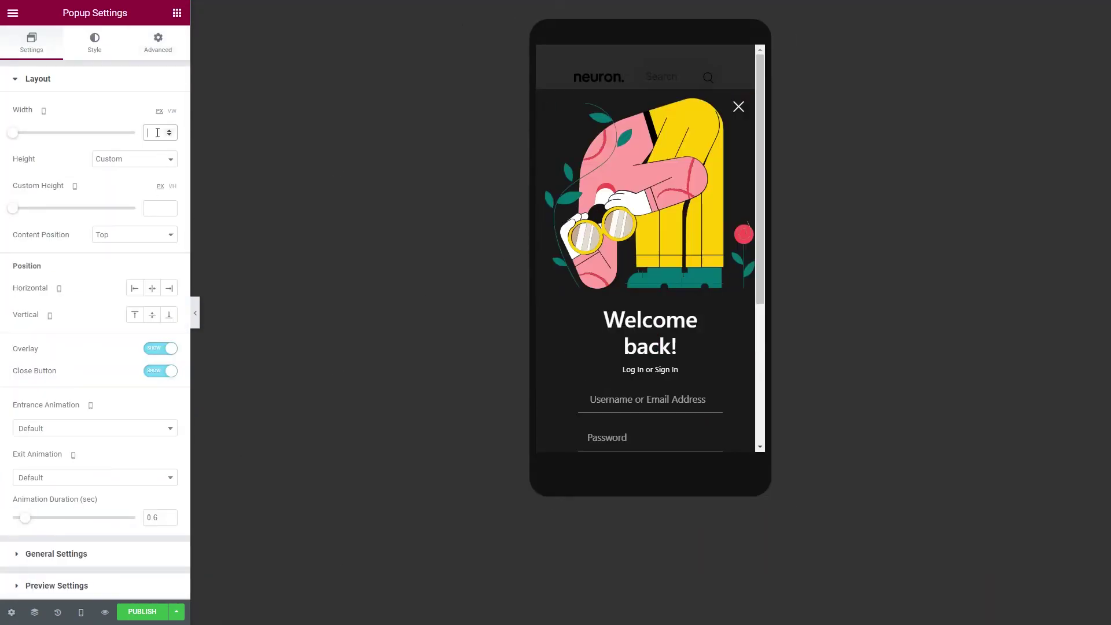
text(310)
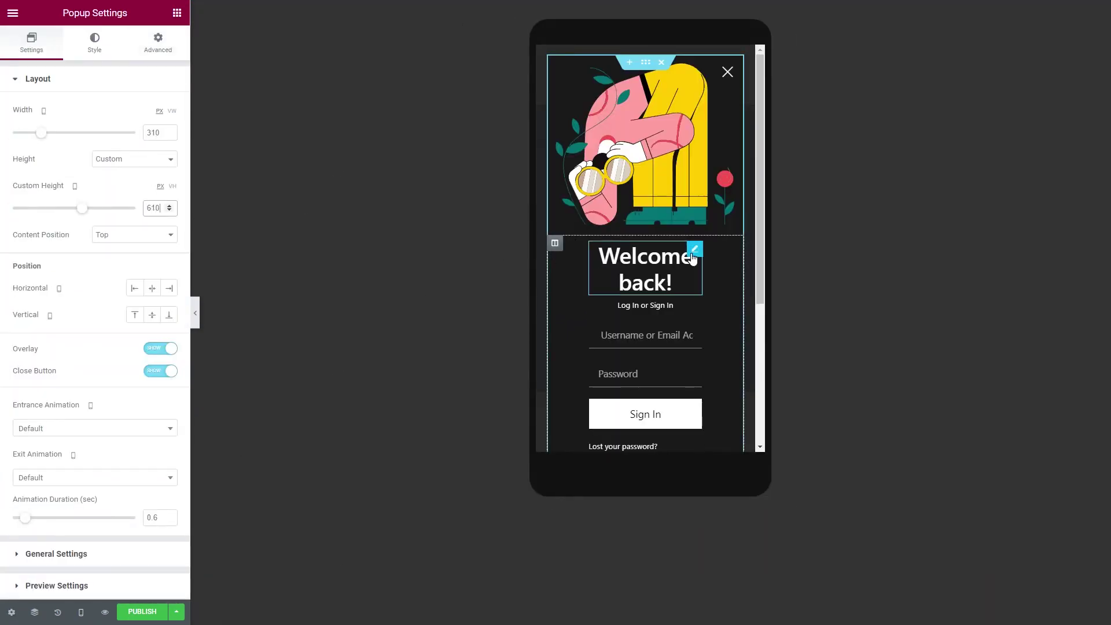
Set the "Welcome back!" heading's mobile font size to 25 px
click(645, 268)
click(169, 137)
double_click(145, 246)
text(30)
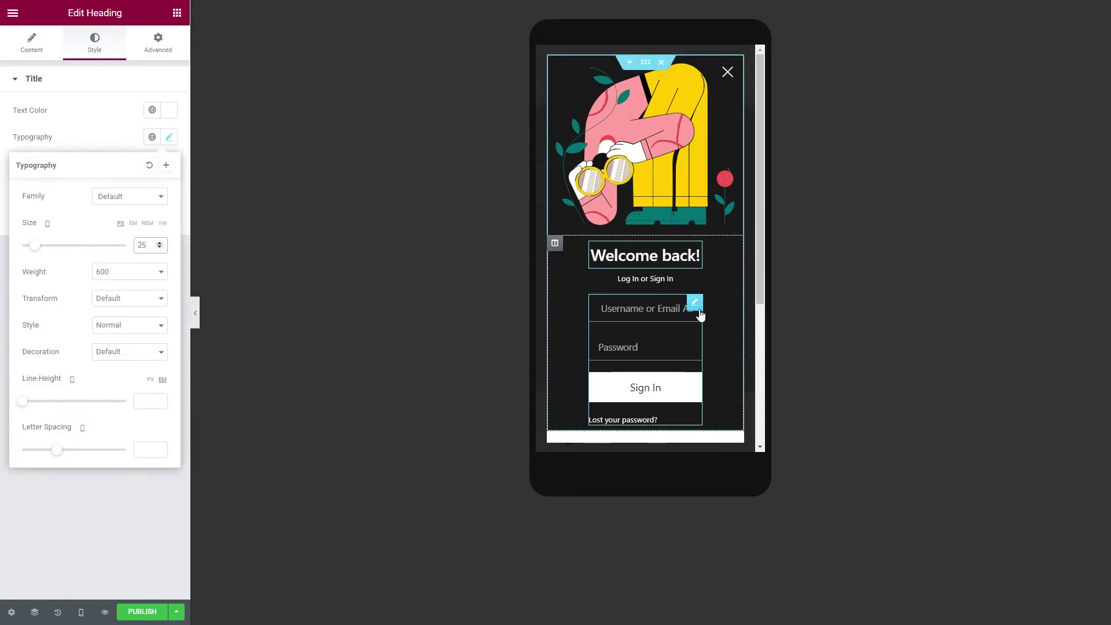
Set the login form's mobile left and right margins to -40 px and its padding to 15 px on all sides
click(693, 305)
click(161, 133)
click(74, 133)
text(-40)
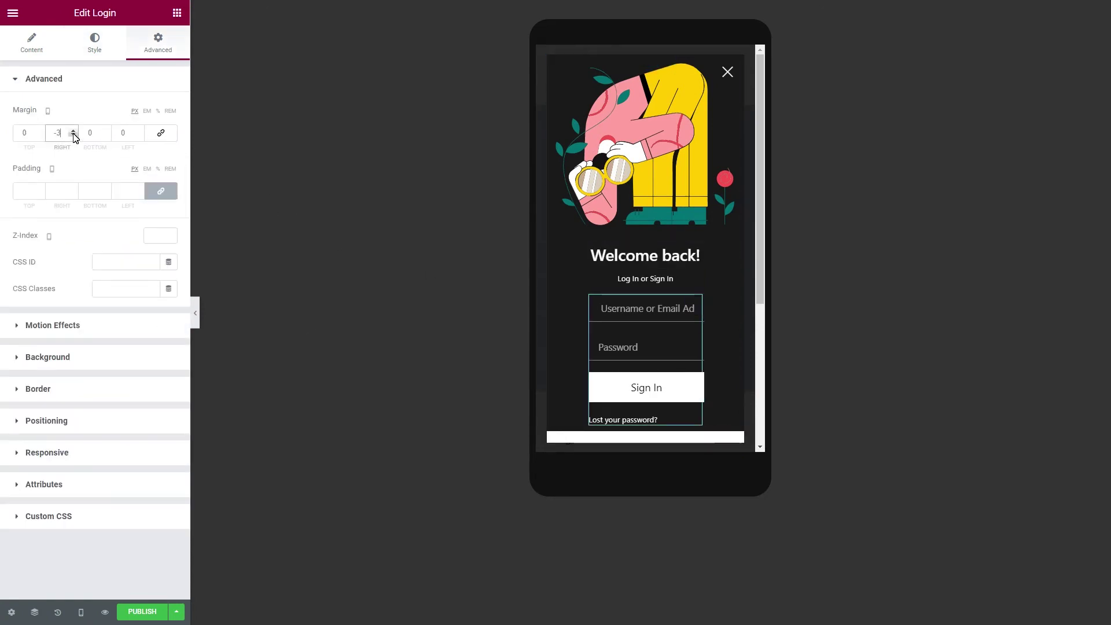
click(139, 137)
text(-40)
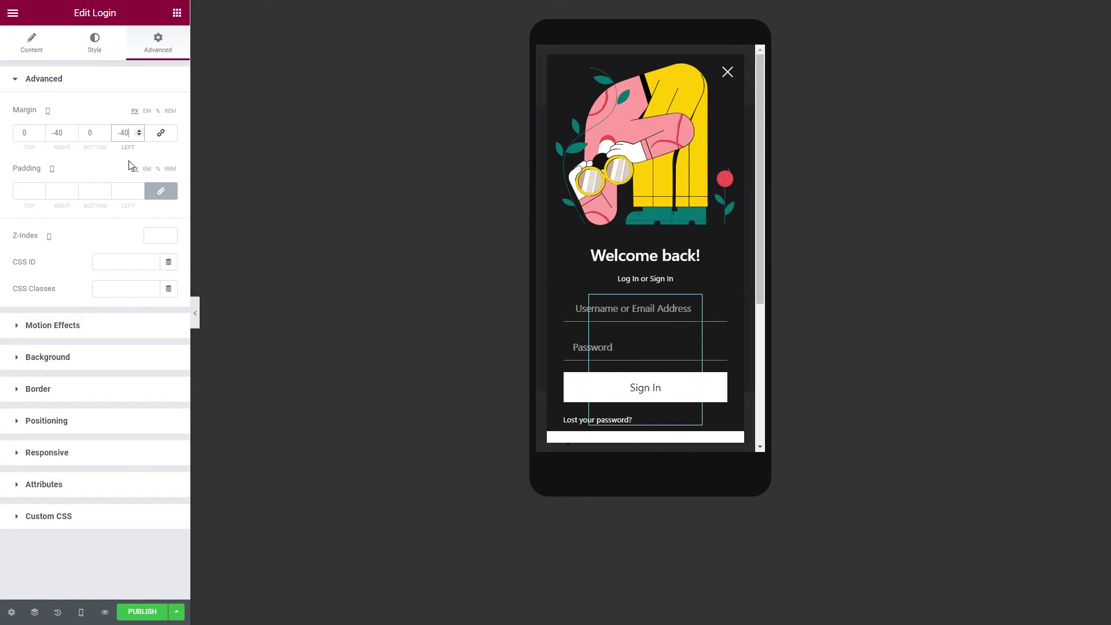
click(125, 191)
text(15)
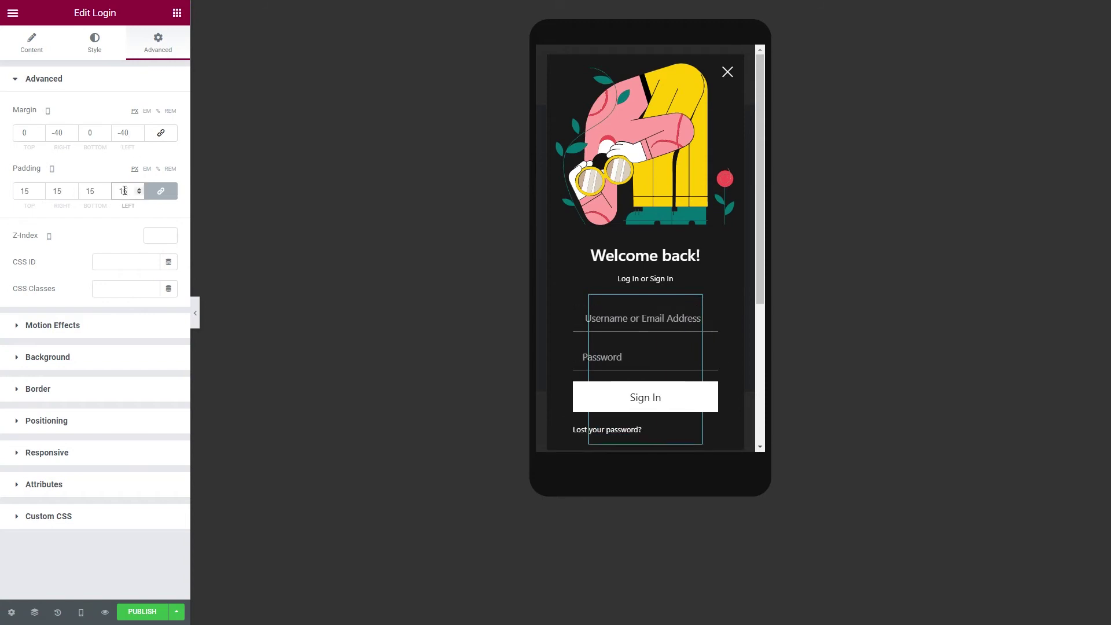
Return to the desktop preview and add a publish condition that includes the Entire Site
click(81, 612)
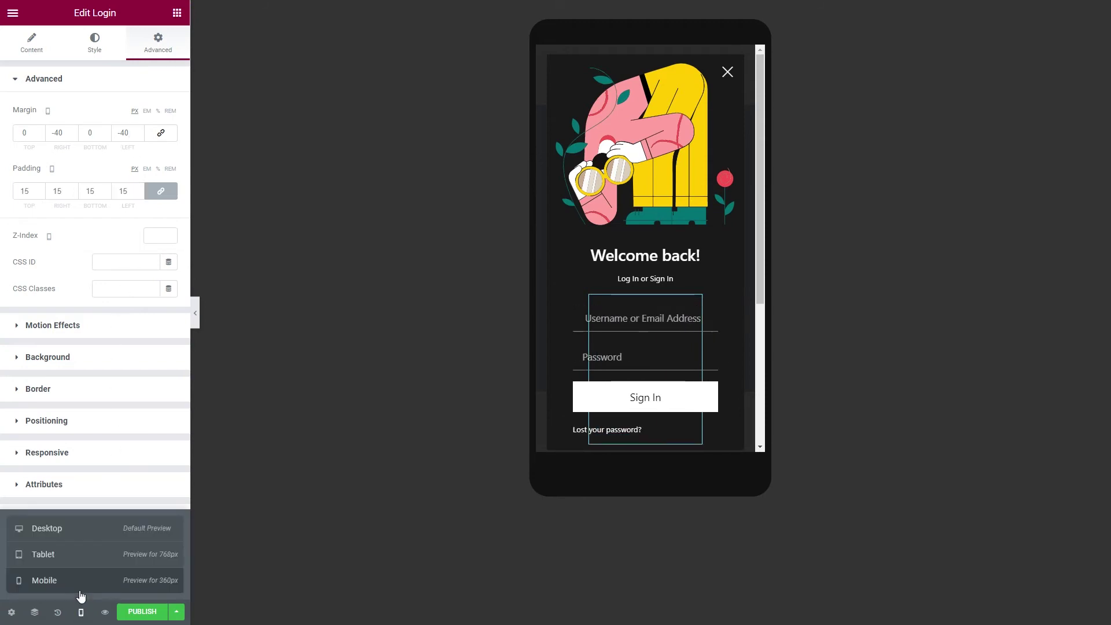
click(89, 529)
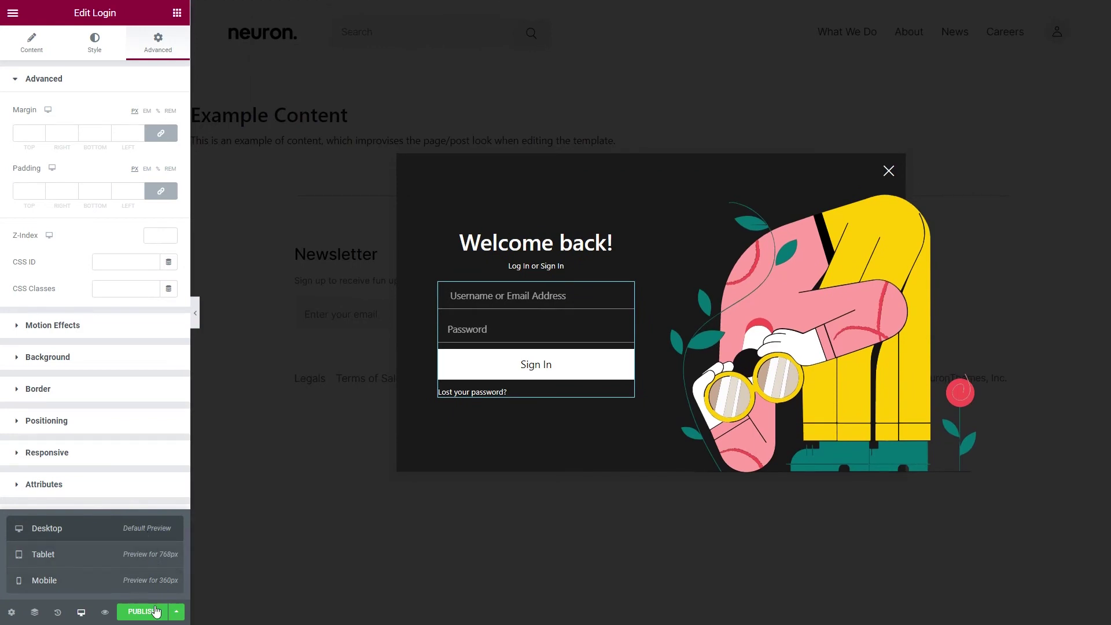
click(142, 612)
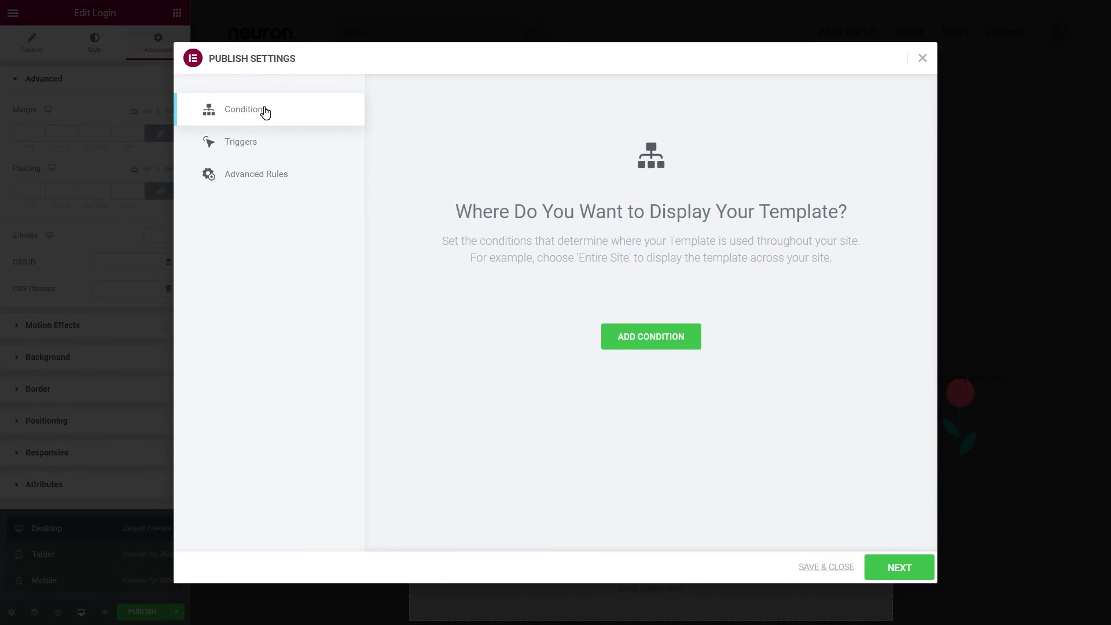
click(662, 338)
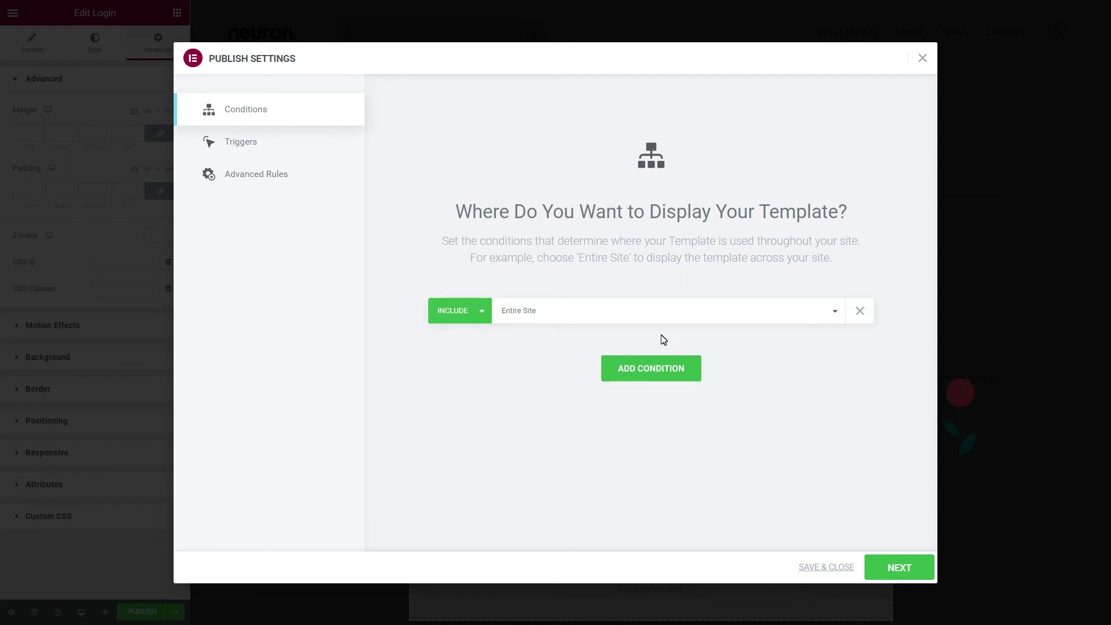
click(660, 319)
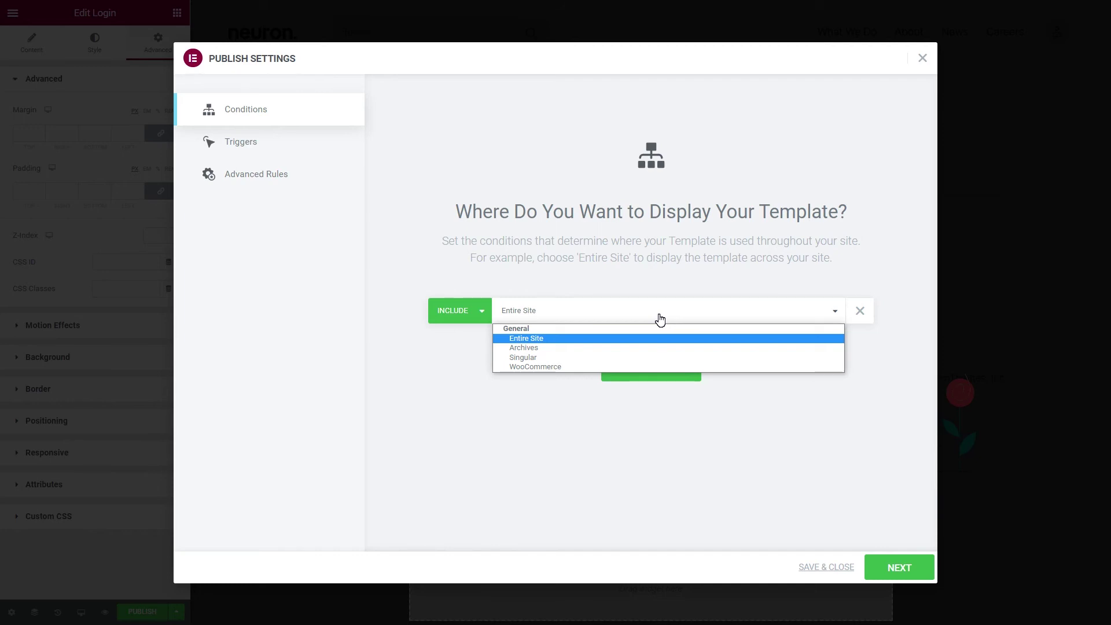
click(661, 320)
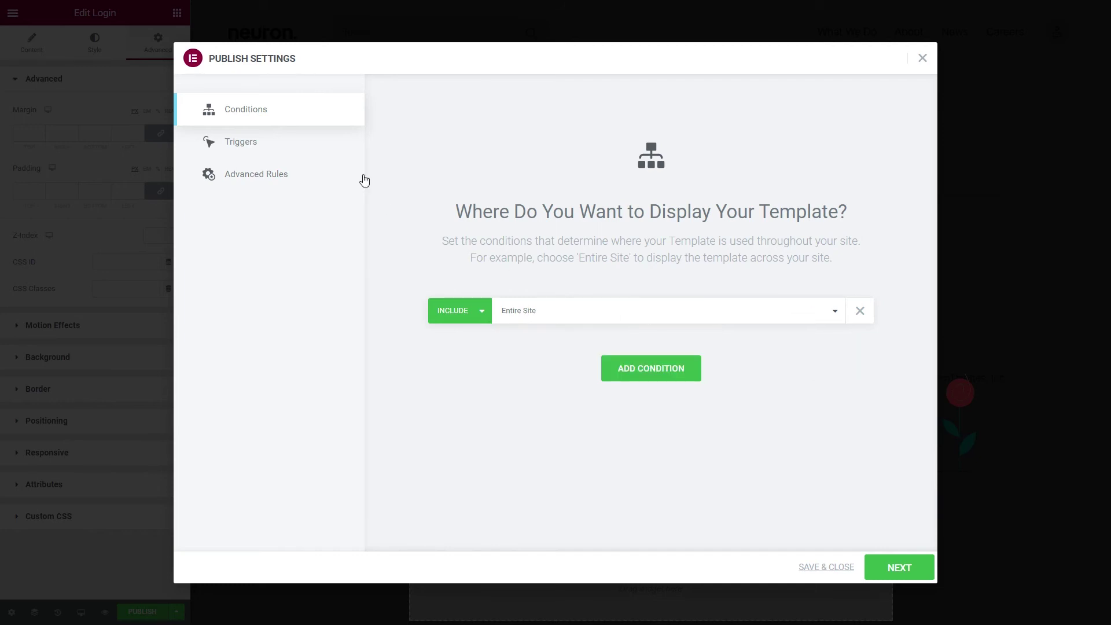
Enable the popup triggers On Page Load, On Scroll, On Click and After Inactivity with their default values
click(326, 153)
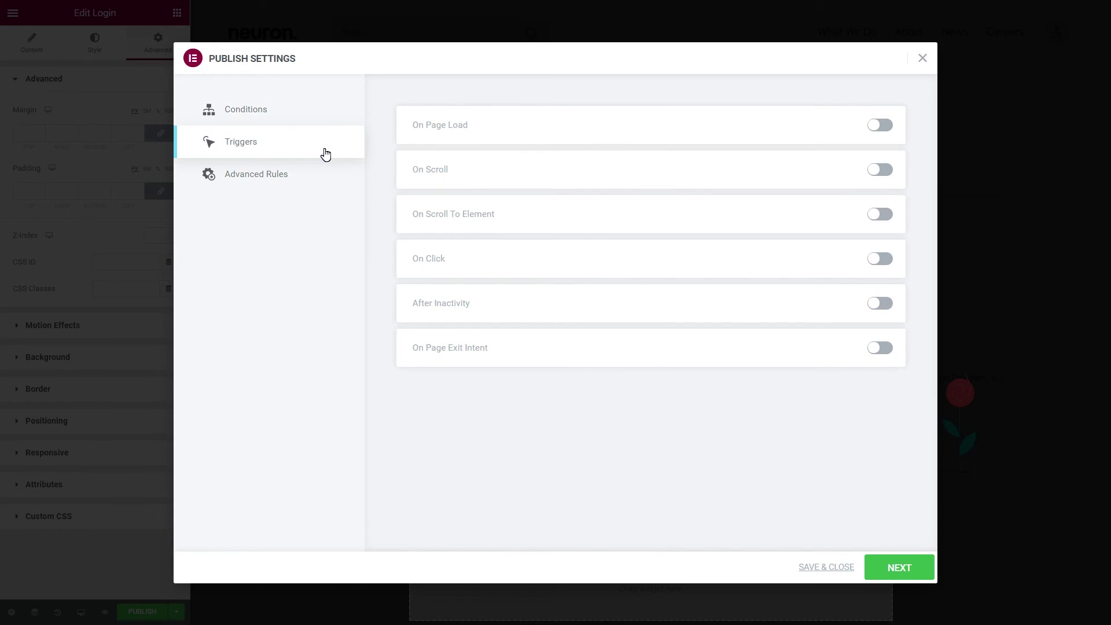
click(889, 131)
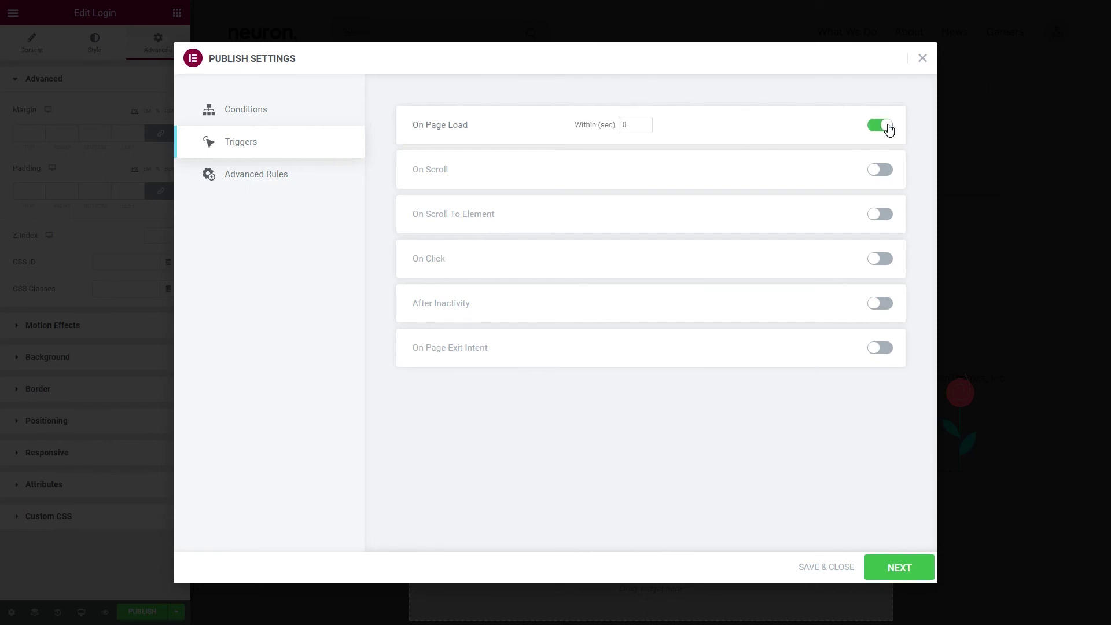
click(880, 173)
click(886, 261)
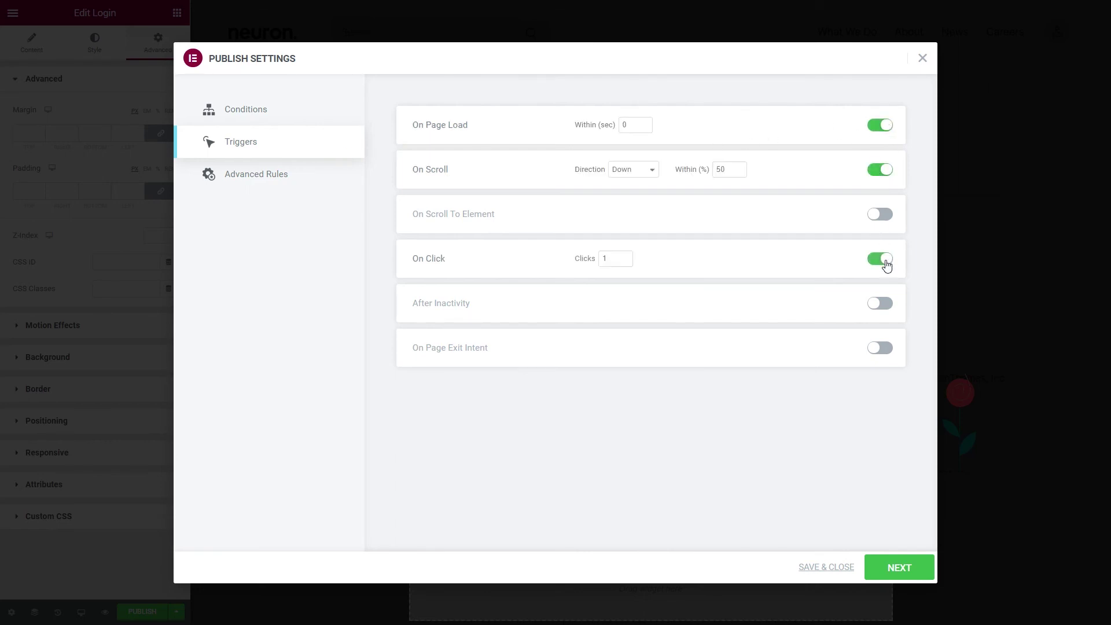
click(886, 307)
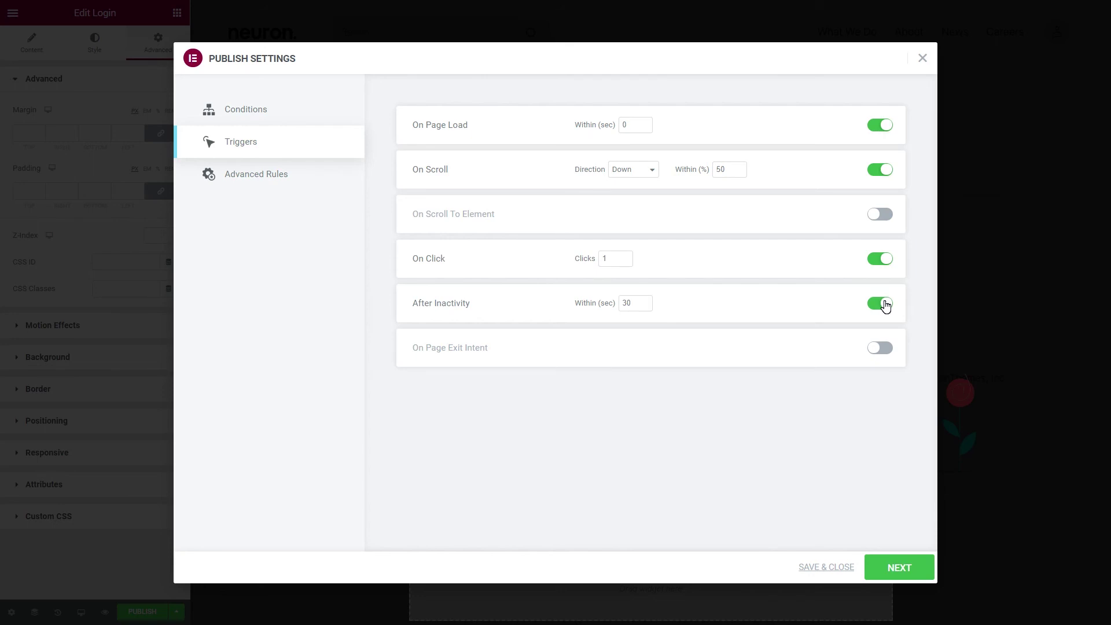
Enable the advanced rules for showing after 3 page views, arriving from a specific URL, and showing on devices
click(291, 180)
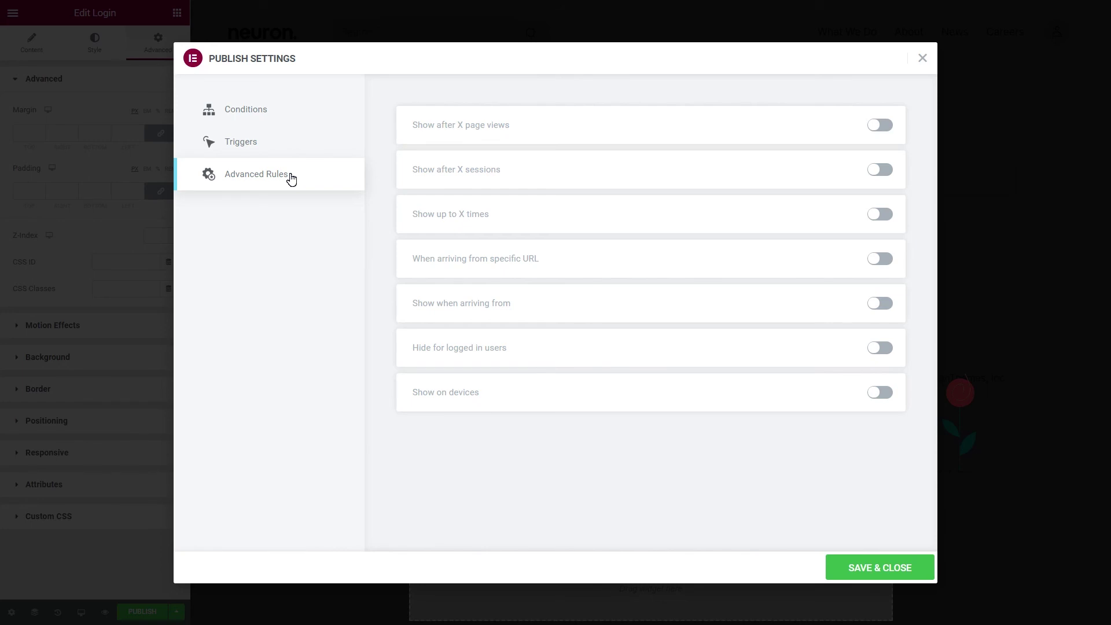
click(884, 126)
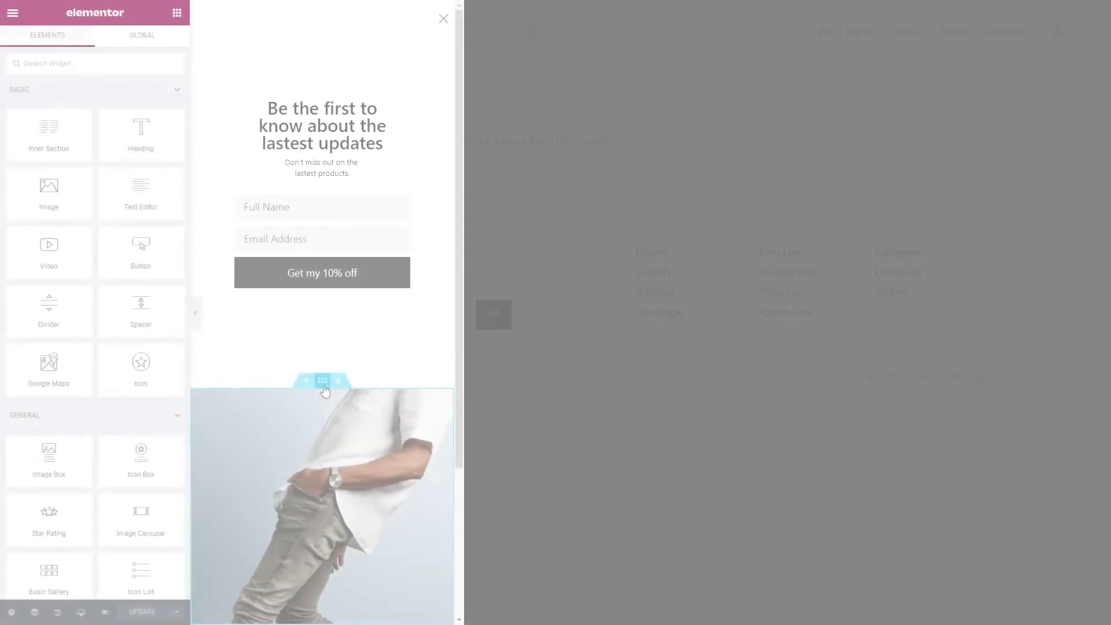
Insert Image-5.jpg, the vases photo, as the section's image in the newsletter popup
click(323, 381)
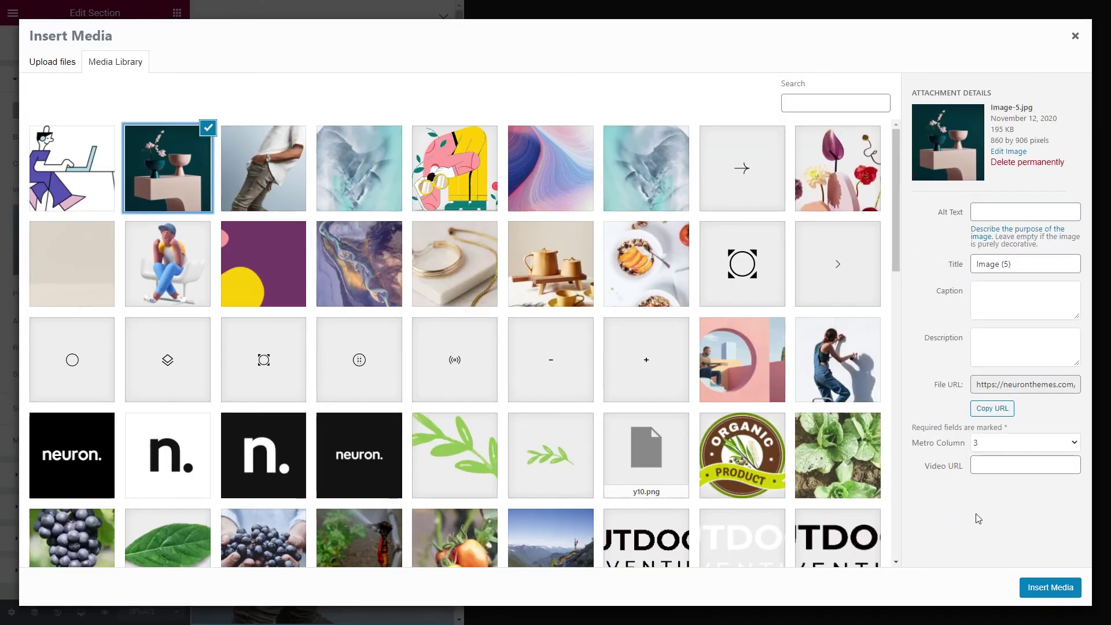
click(1044, 589)
Set the popup's background to the dark teal global color and the close button's color to the white global color
click(9, 615)
click(94, 44)
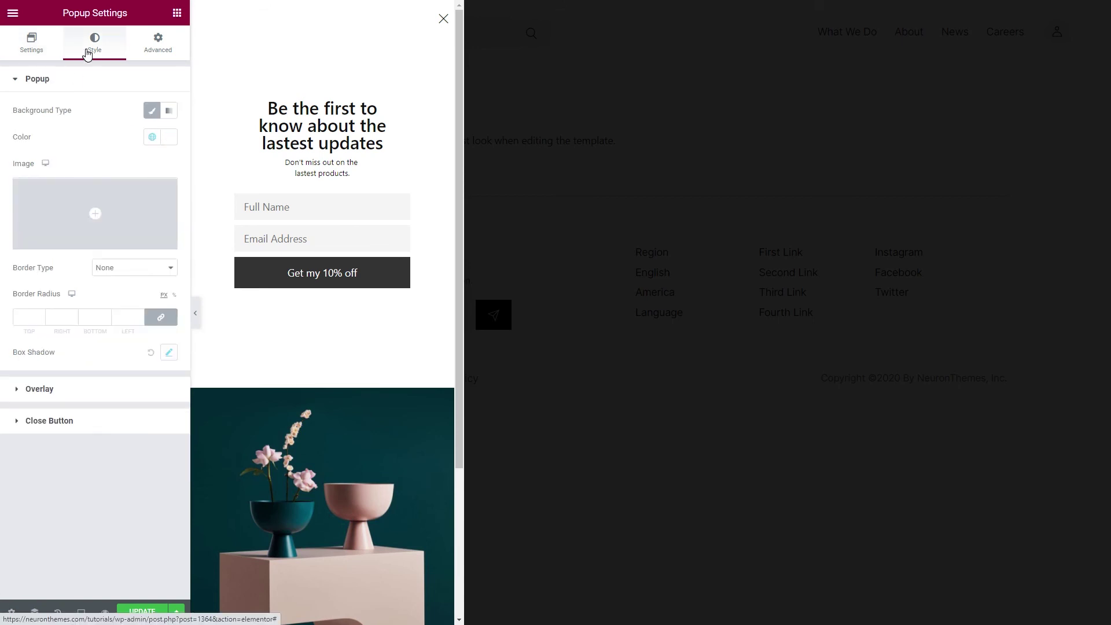
click(152, 136)
click(115, 197)
click(87, 422)
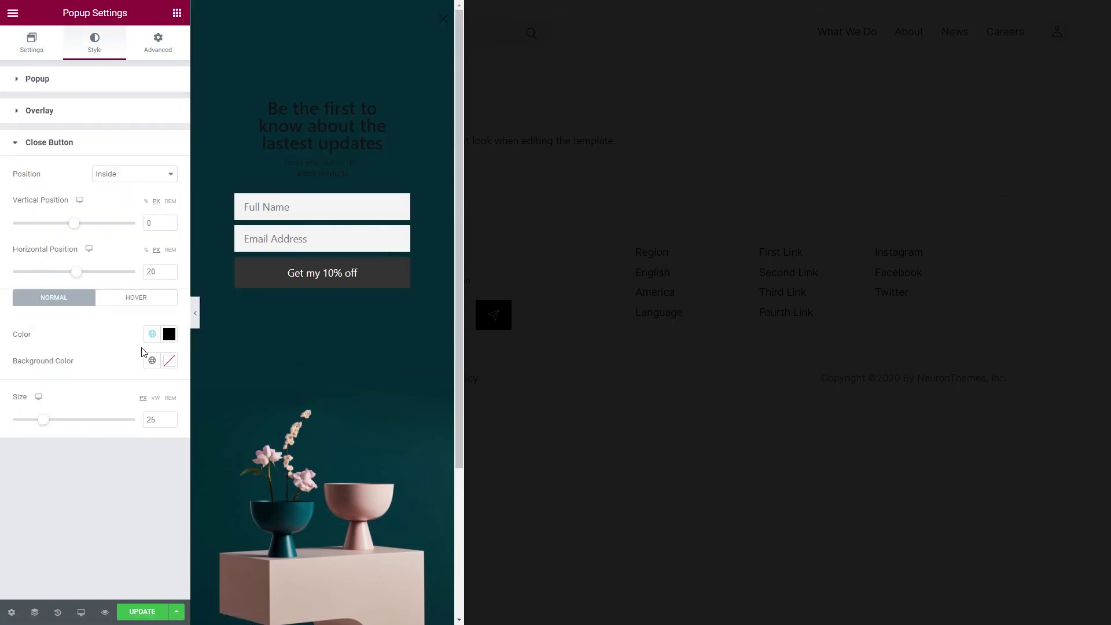
click(152, 336)
click(76, 502)
Replace the newsletter popup's heading text with "50% OFF"
click(322, 126)
click(86, 133)
key(ctrl+a)
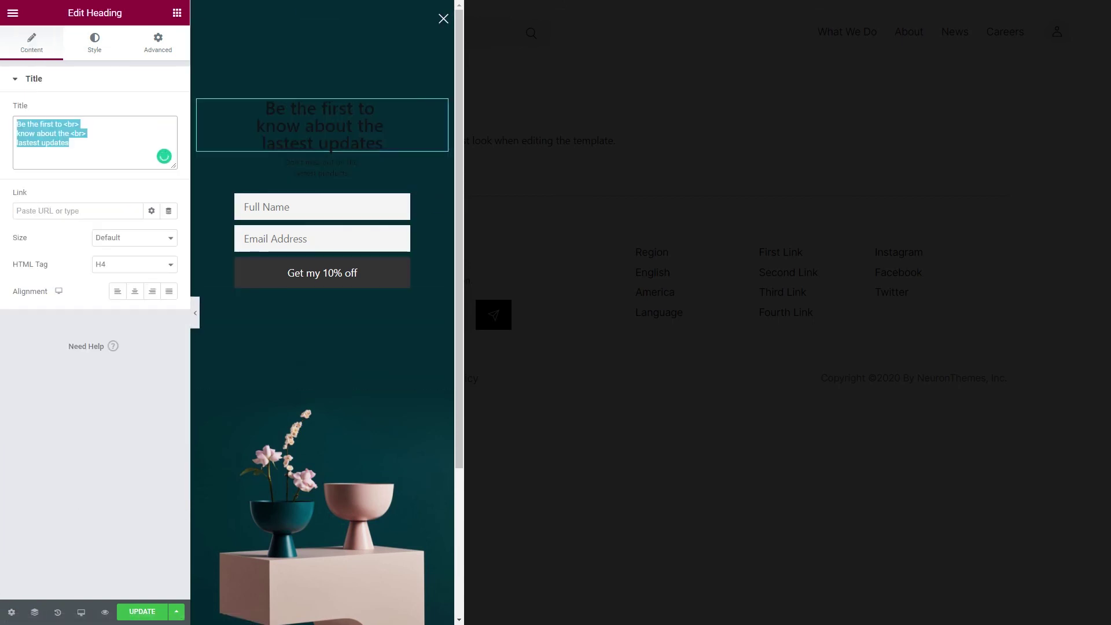
text(50% OFF)
Apply the white global color and a large bold global typography to the "50% OFF" heading
click(94, 44)
click(151, 110)
click(73, 276)
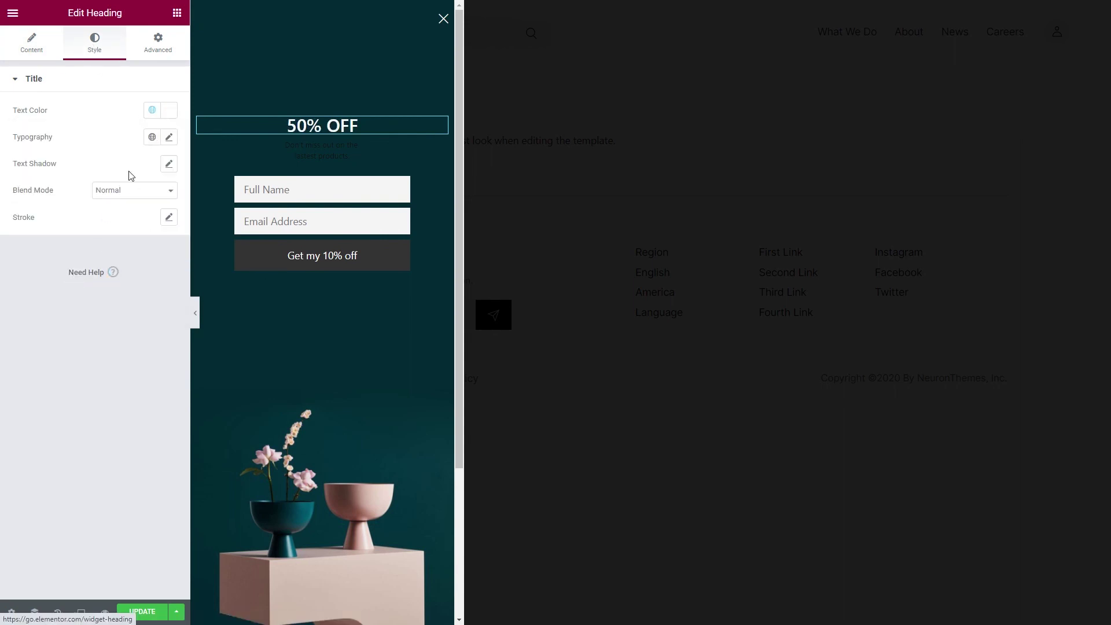
click(152, 137)
click(104, 304)
Replace the paragraph below the heading with "Don't miss out on the latest products. Grab it while it's hot!"
click(321, 161)
click(96, 258)
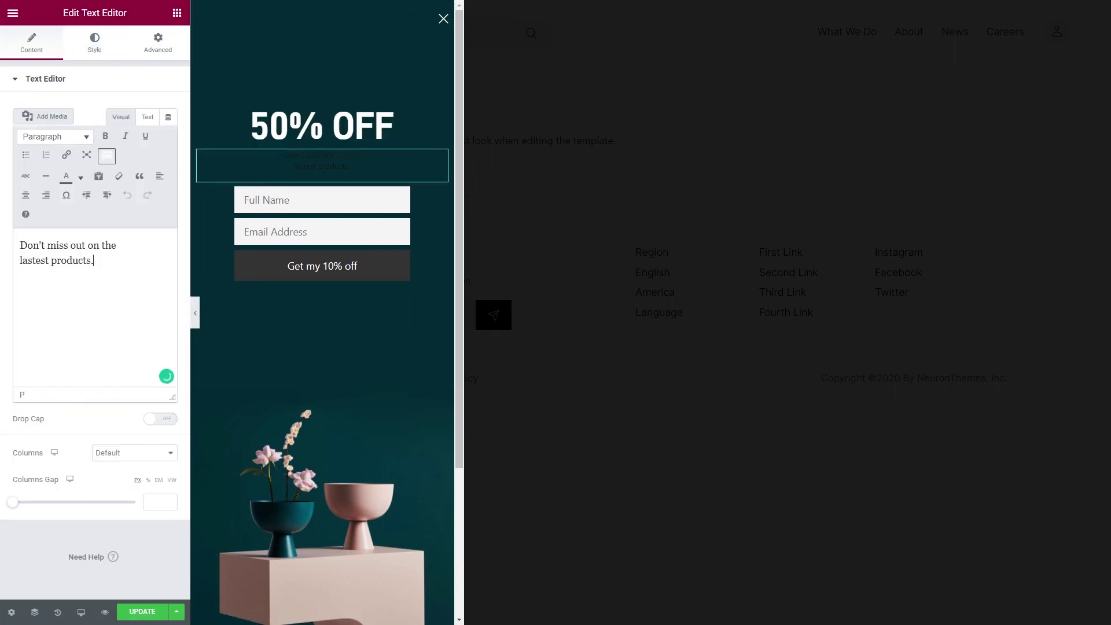
key(ctrl+a)
text(Don't miss out on the latest products. Grab it while it's hot!)
Apply the white global color and a global typography style to the paragraph below the heading
click(108, 47)
click(152, 137)
click(63, 303)
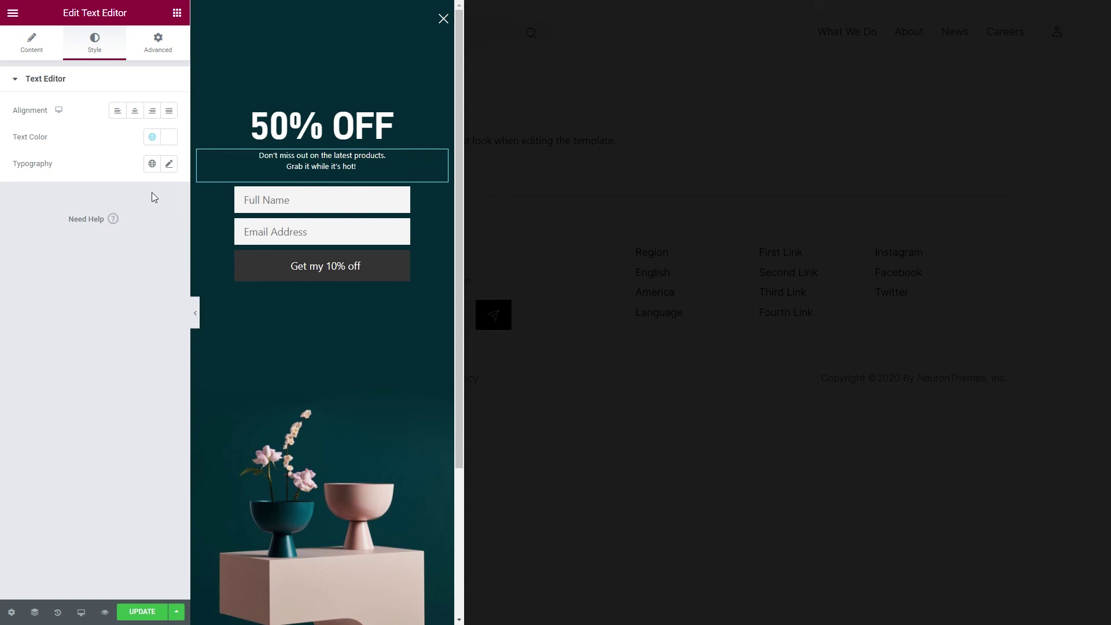
click(152, 163)
click(69, 367)
Remove the Name field from the newsletter form
click(429, 203)
click(32, 43)
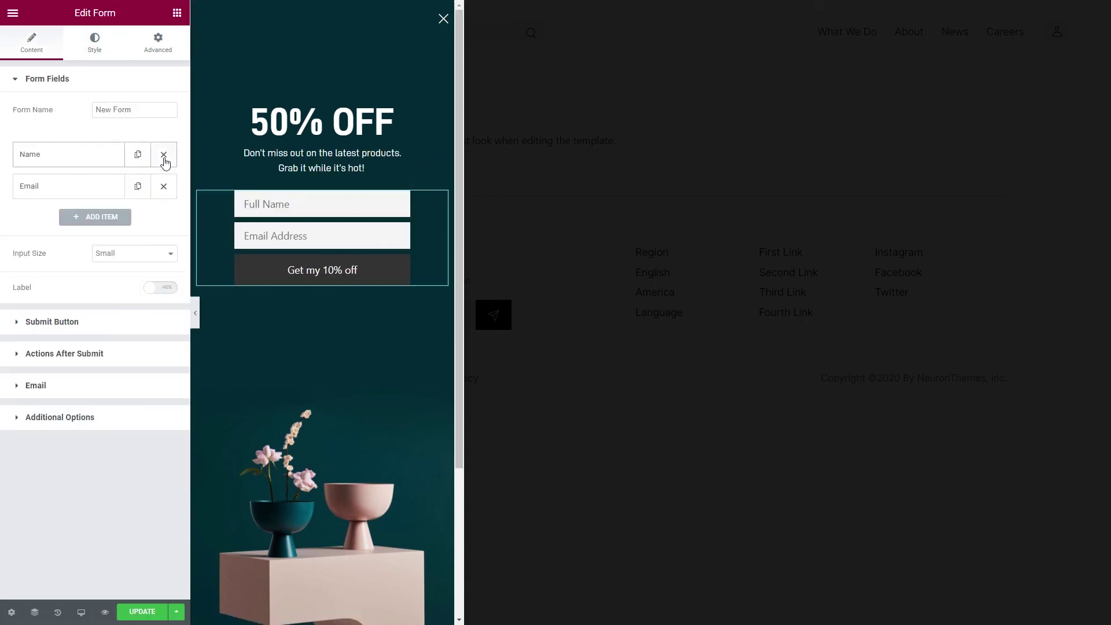
click(164, 154)
Set the form button's background to the turquoise global color
click(94, 44)
click(95, 490)
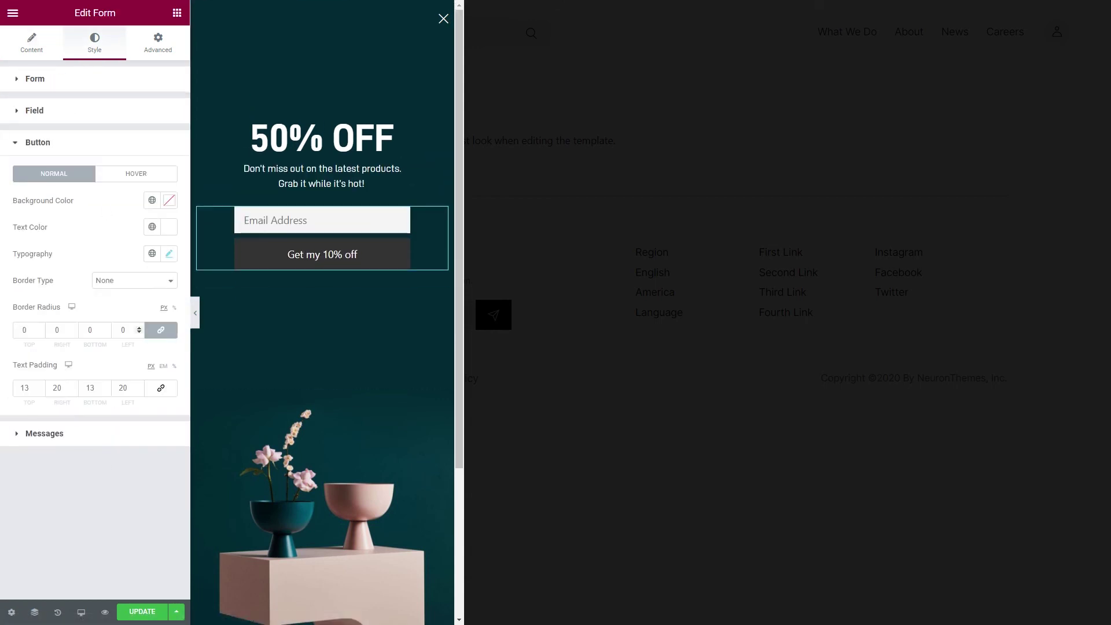
click(149, 203)
scroll(84, 395, down, 2)
click(84, 394)
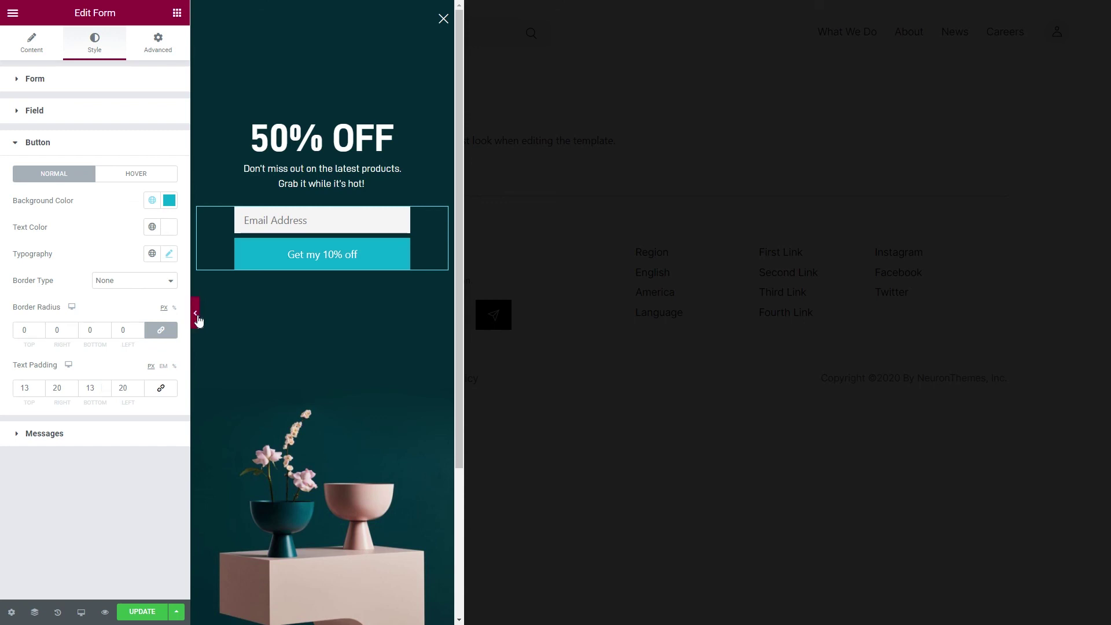